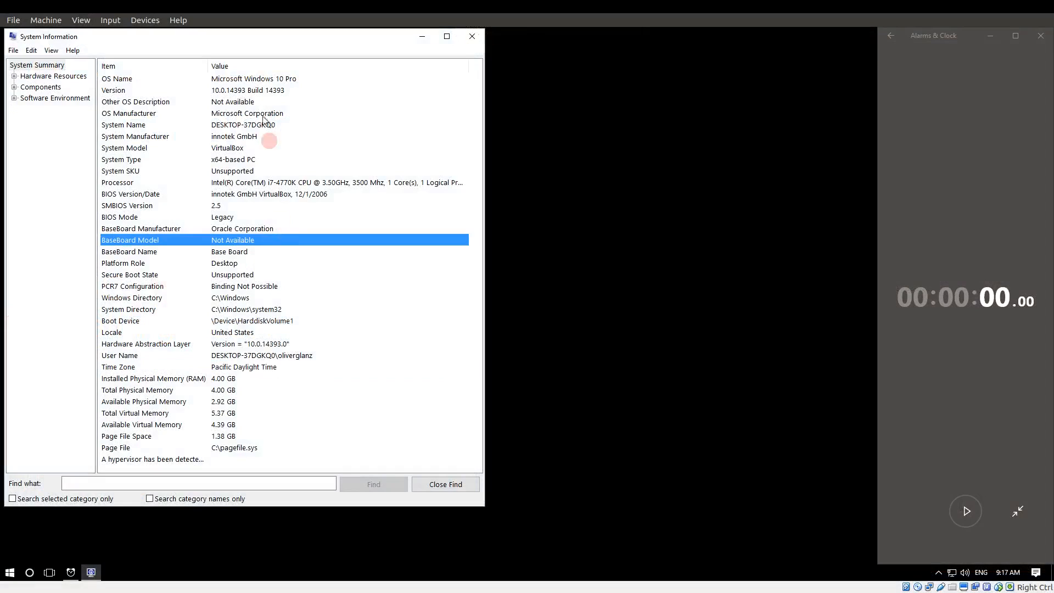
# - Review the system's operating system name, installed RAM and processor details
pyautogui.click(255, 79)
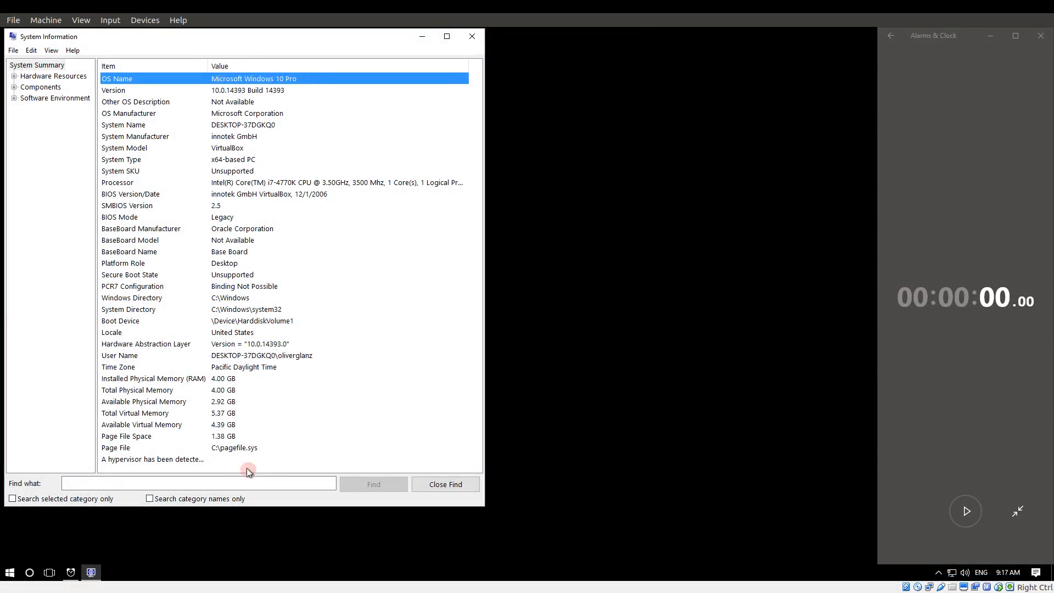
pyautogui.click(229, 380)
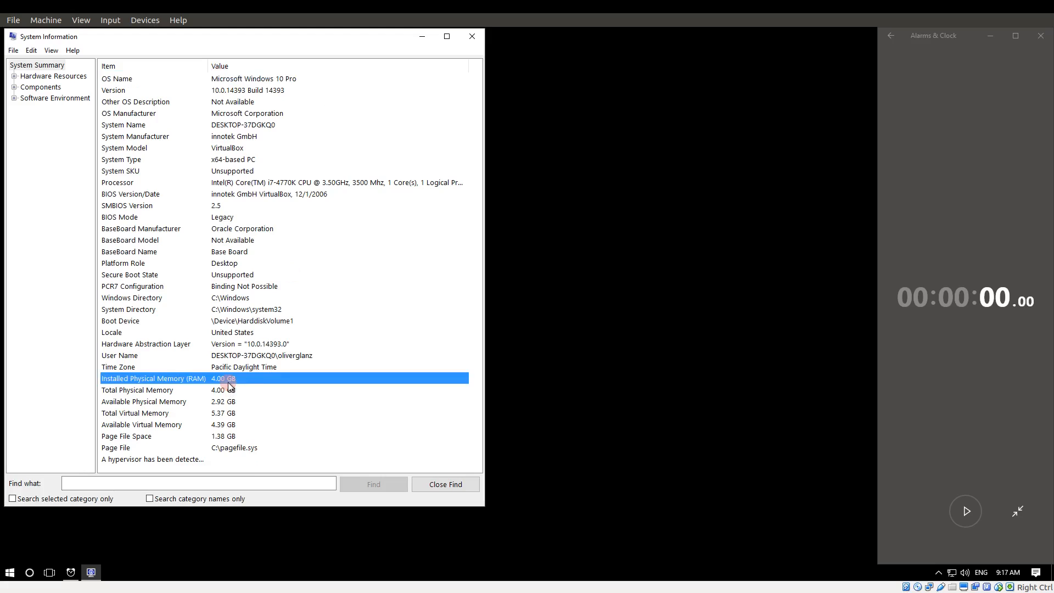
pyautogui.click(266, 183)
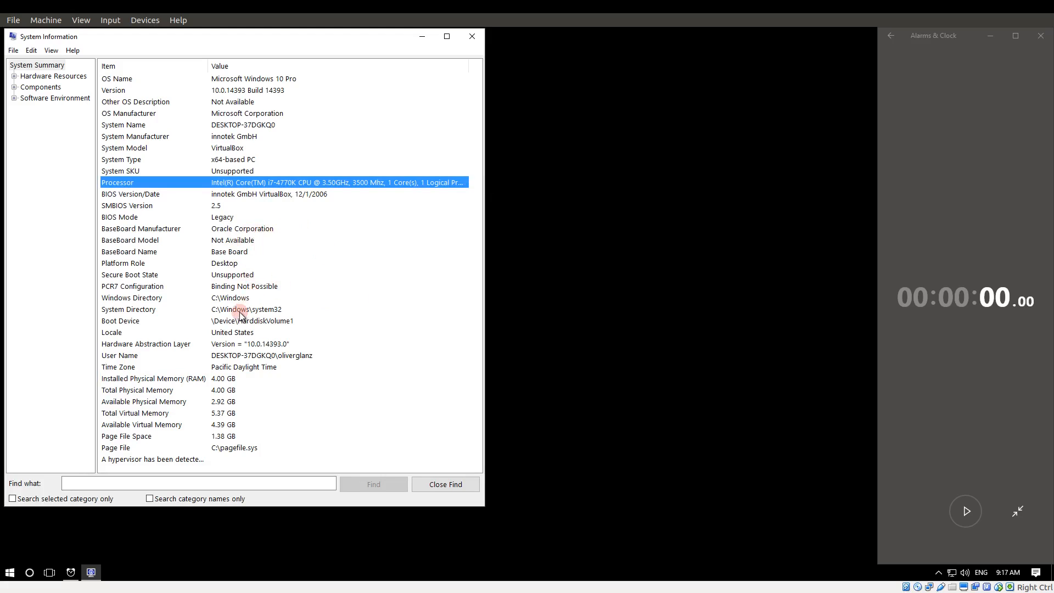
pyautogui.click(227, 380)
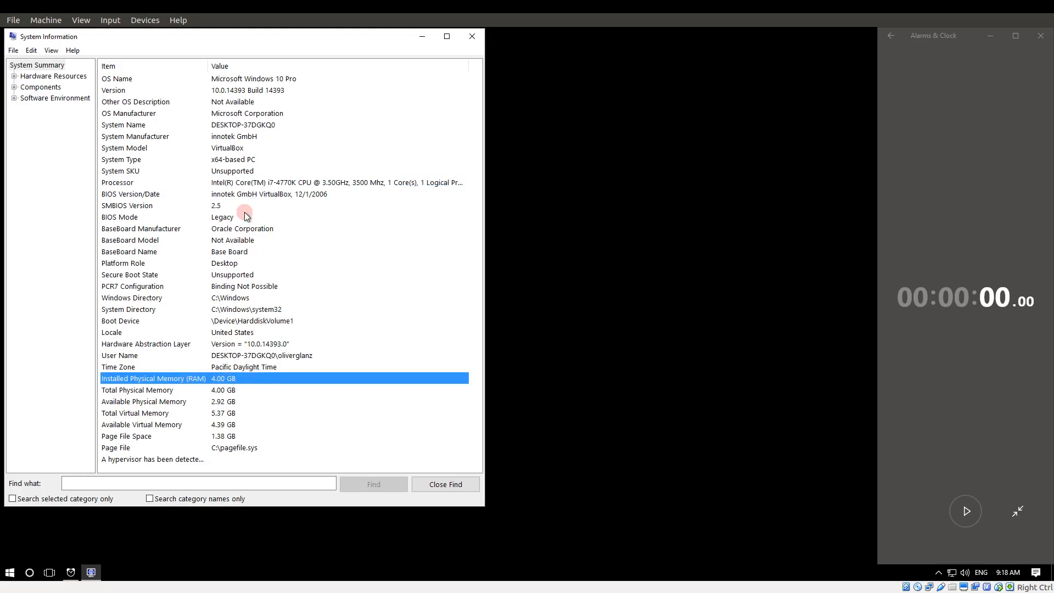
pyautogui.click(253, 185)
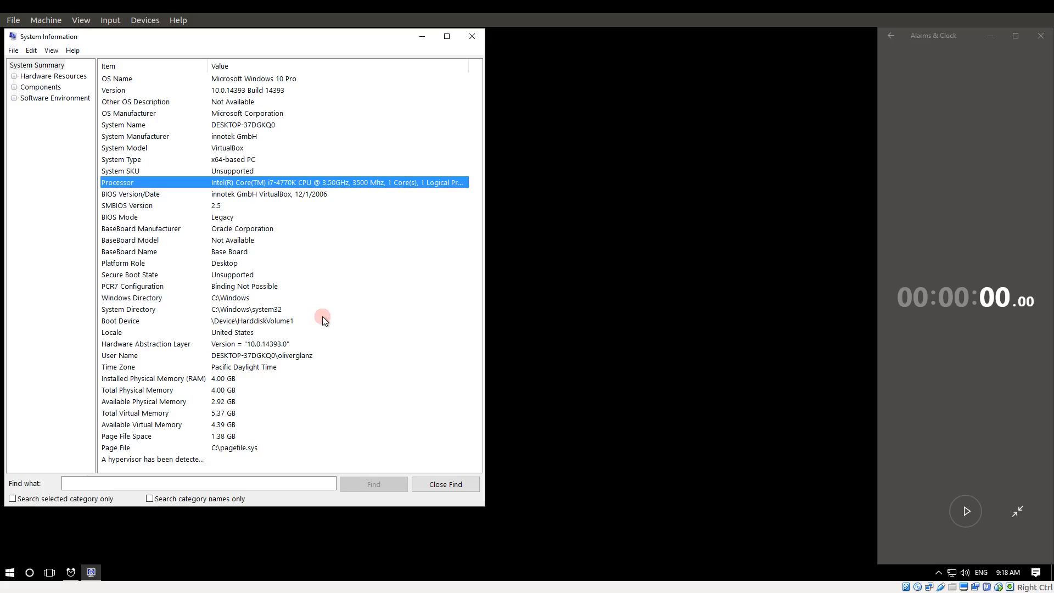
# - Test the stopwatch by starting, pausing and resetting it to zero
pyautogui.click(980, 206)
pyautogui.click(970, 519)
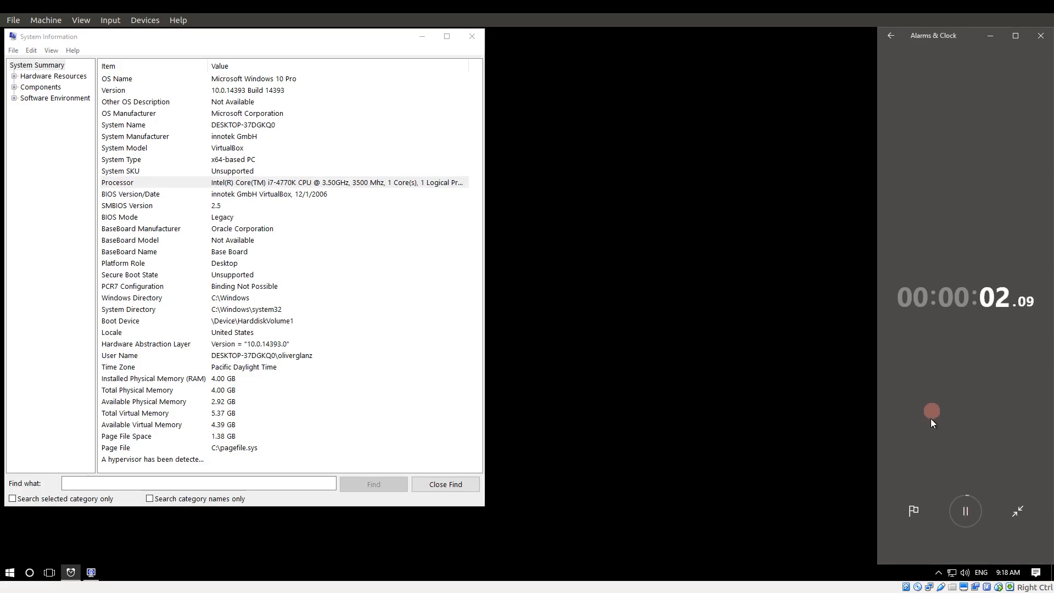
pyautogui.click(970, 511)
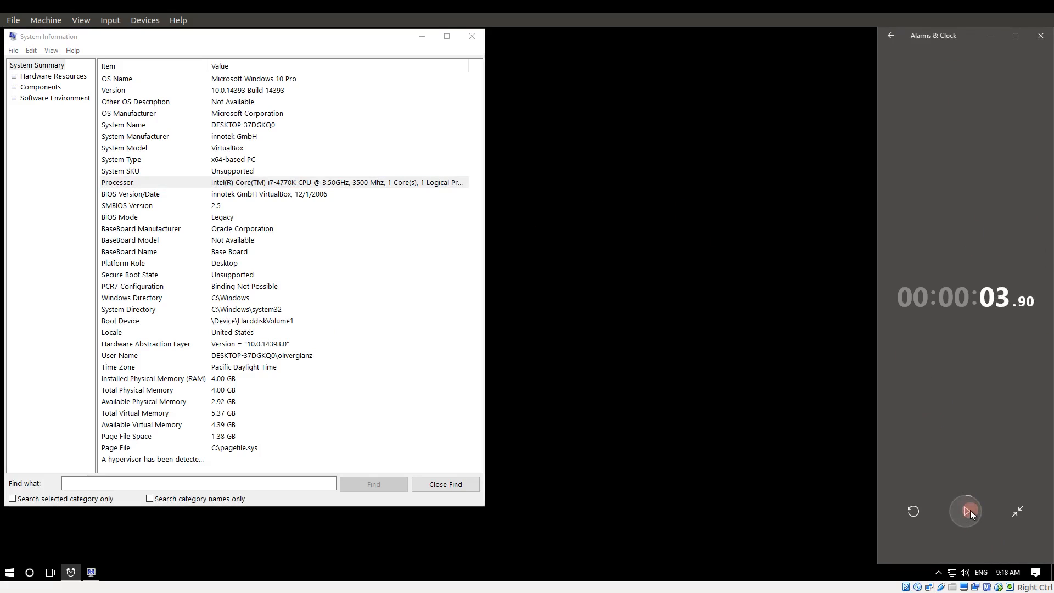
pyautogui.click(913, 513)
# - Start timing with the stopwatch, launch Google Chrome and load accordancebible.com
pyautogui.click(968, 512)
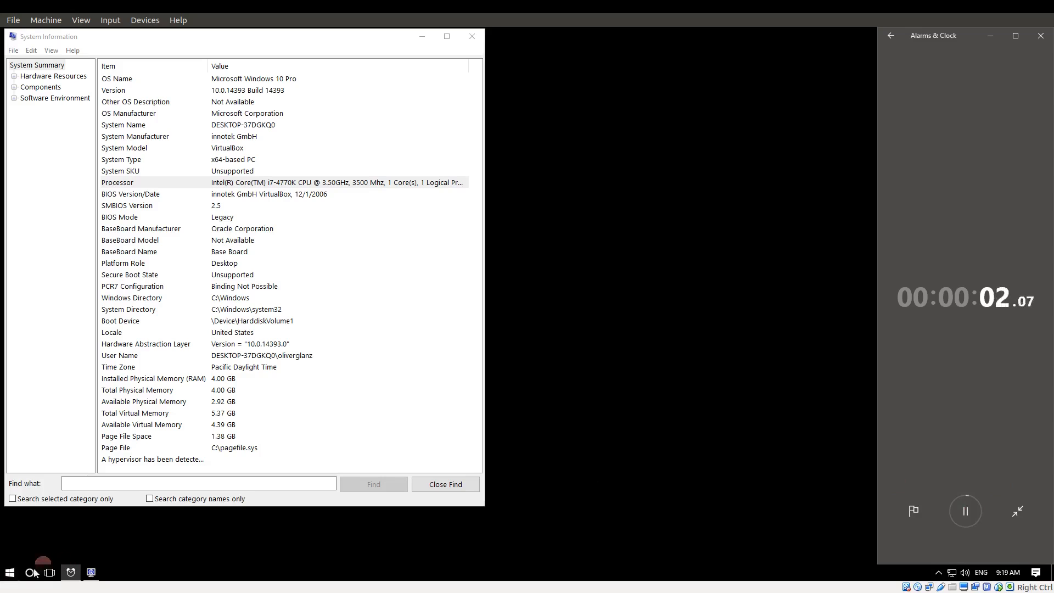
pyautogui.click(9, 572)
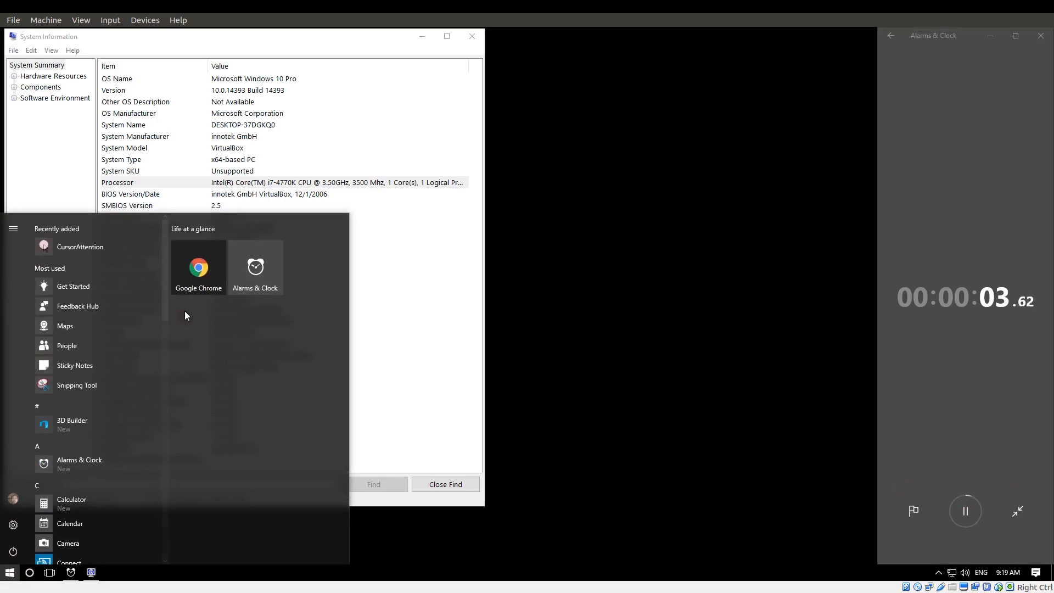
pyautogui.click(199, 277)
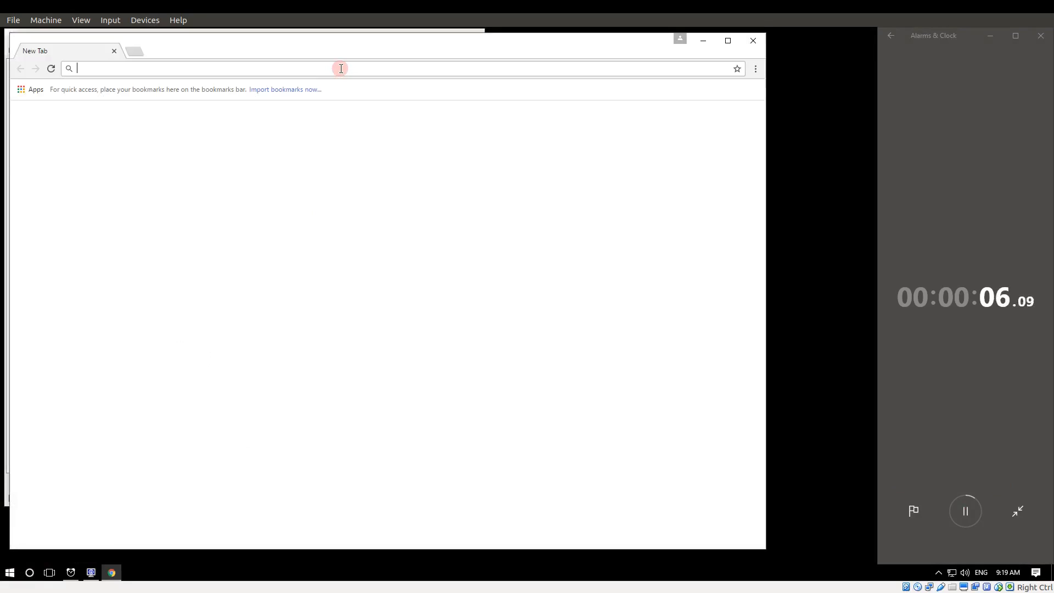
pyautogui.write('accordancebible.com')
pyautogui.press('Return')
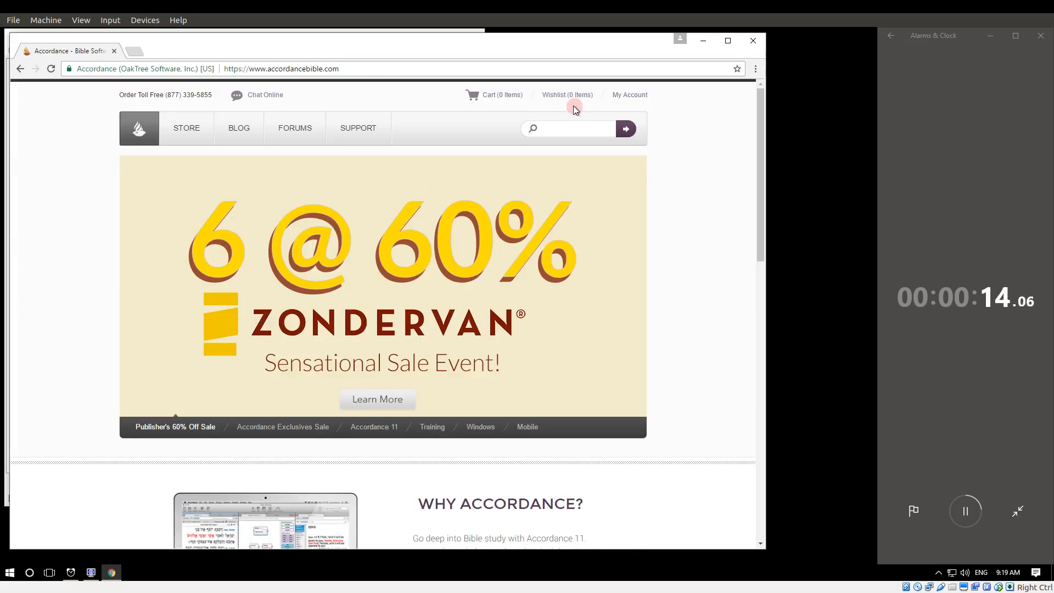
# - Sign in with the saved account login, decline saving the password, and open Edit Account Info
pyautogui.click(633, 97)
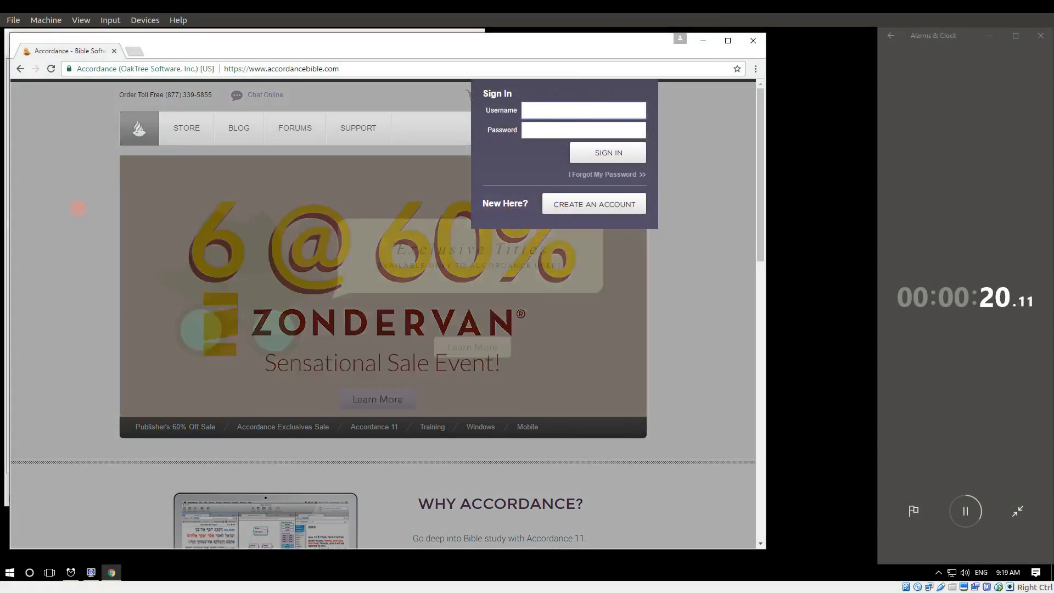
pyautogui.write('oliverglanz')
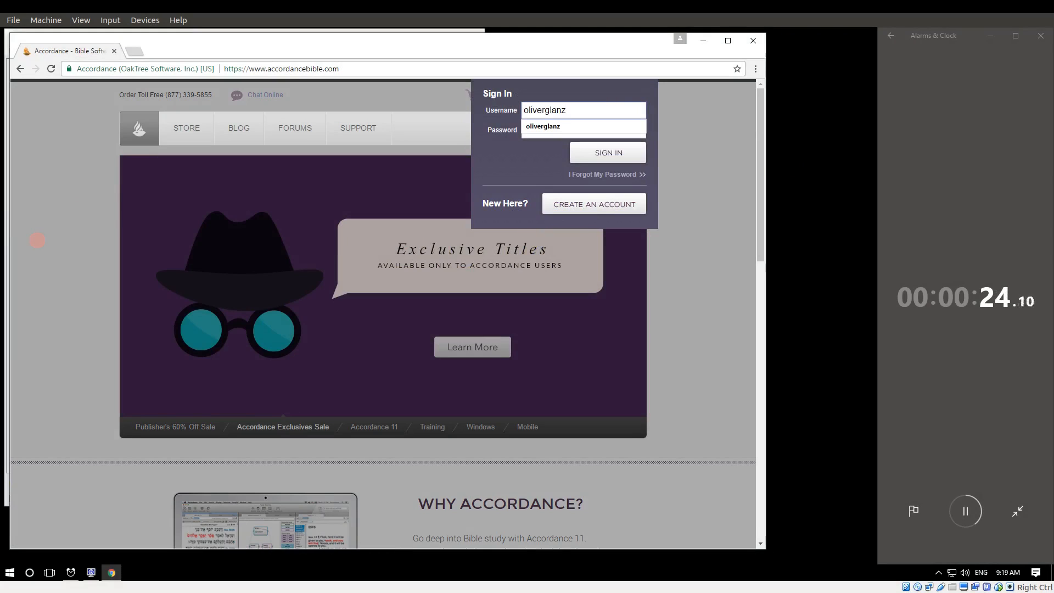
pyautogui.click(615, 126)
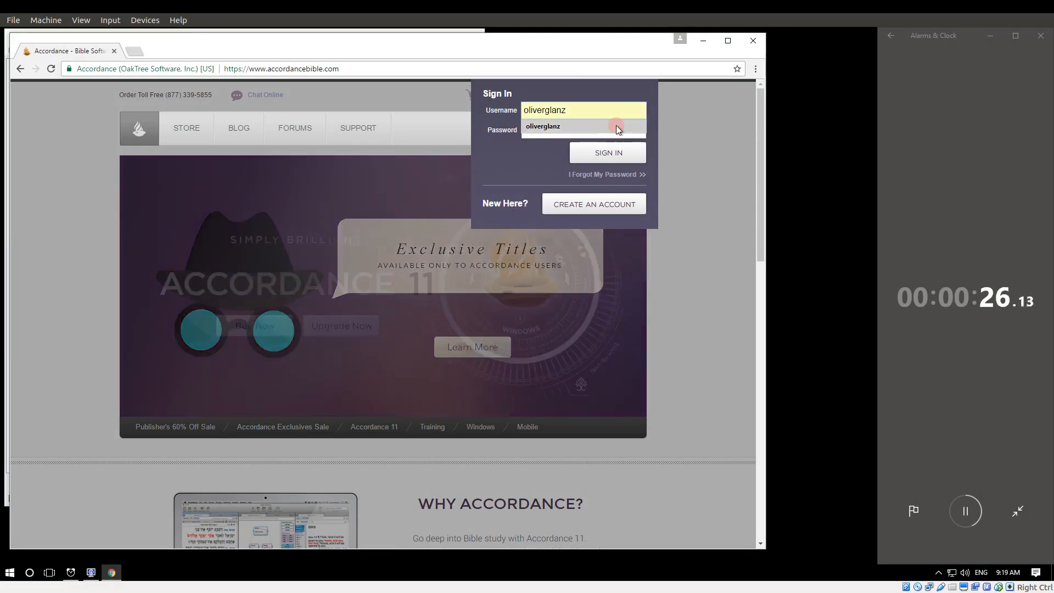
pyautogui.click(603, 129)
pyautogui.click(609, 153)
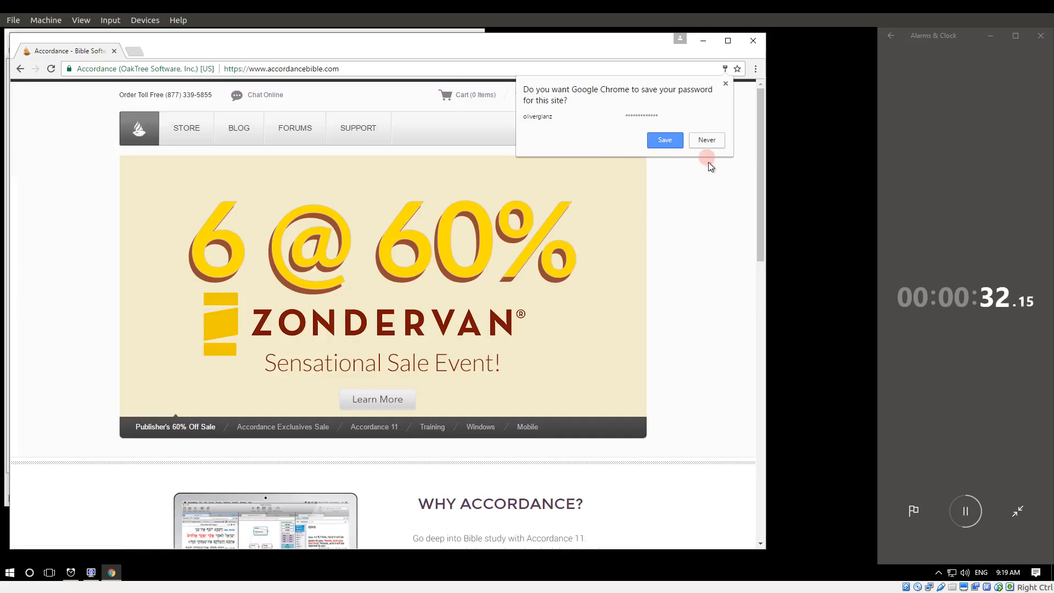
pyautogui.click(711, 185)
pyautogui.click(602, 97)
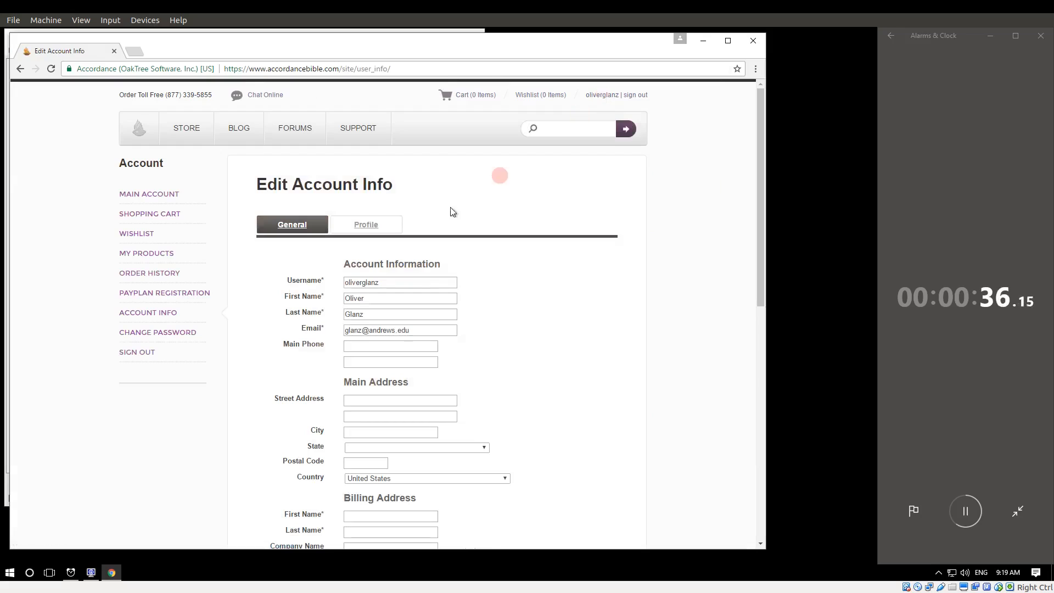
# - Download the 11.2.3 Accordance for Windows installer from My Products, Accordance Software Version 11
pyautogui.click(147, 255)
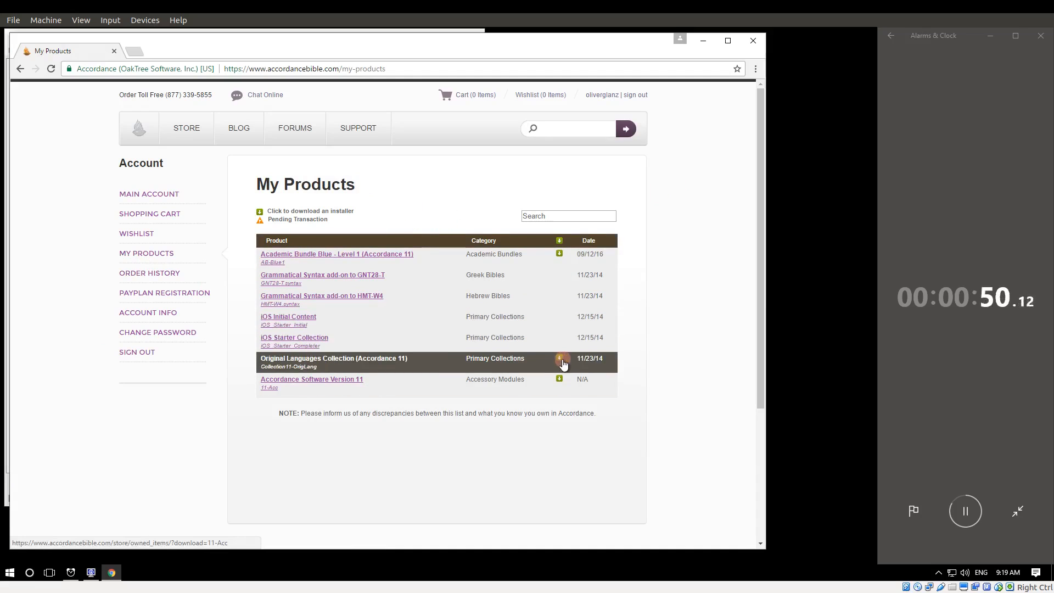
pyautogui.click(560, 256)
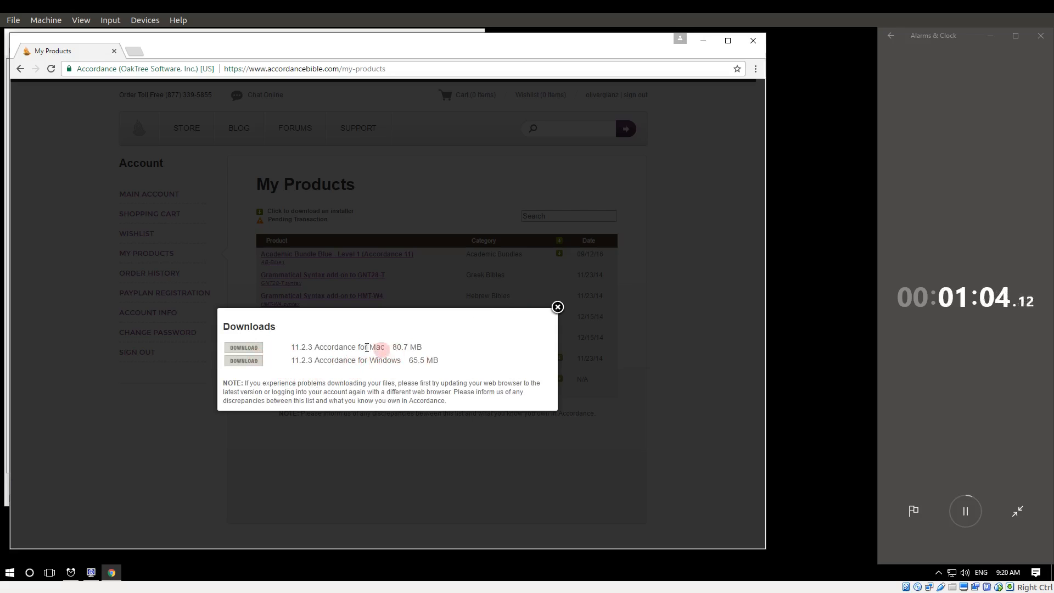
pyautogui.click(244, 361)
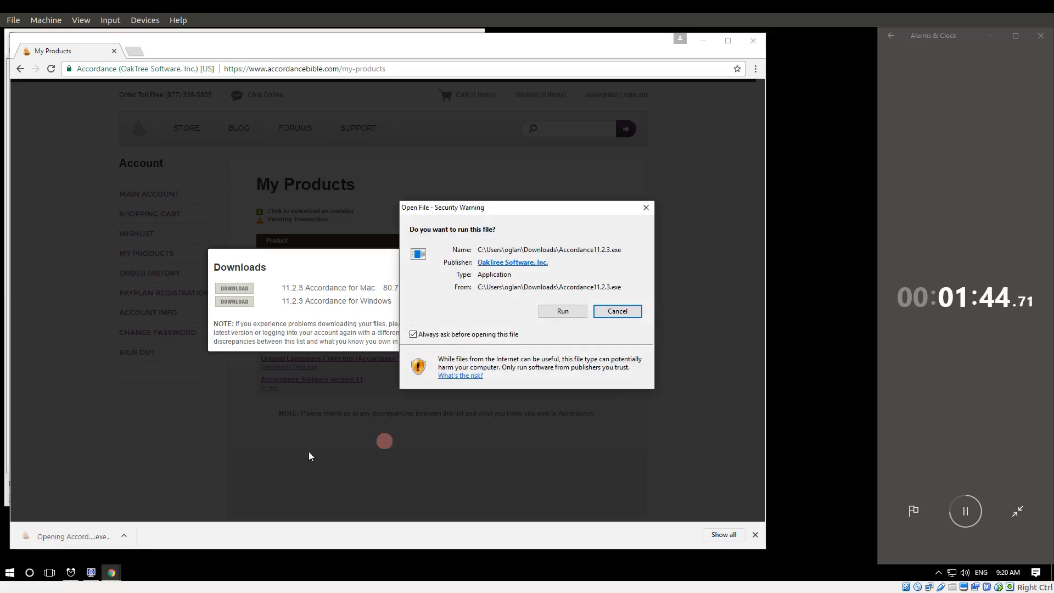
# - Run Accordance11.2.3.exe, approve the UAC prompt, and accept the license agreement
pyautogui.click(562, 312)
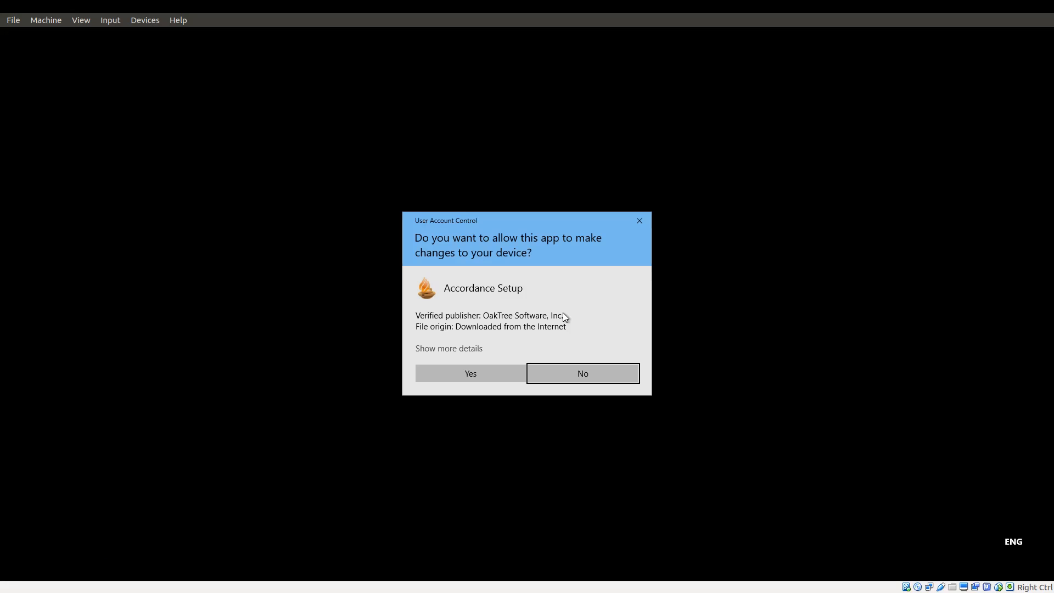
pyautogui.click(465, 373)
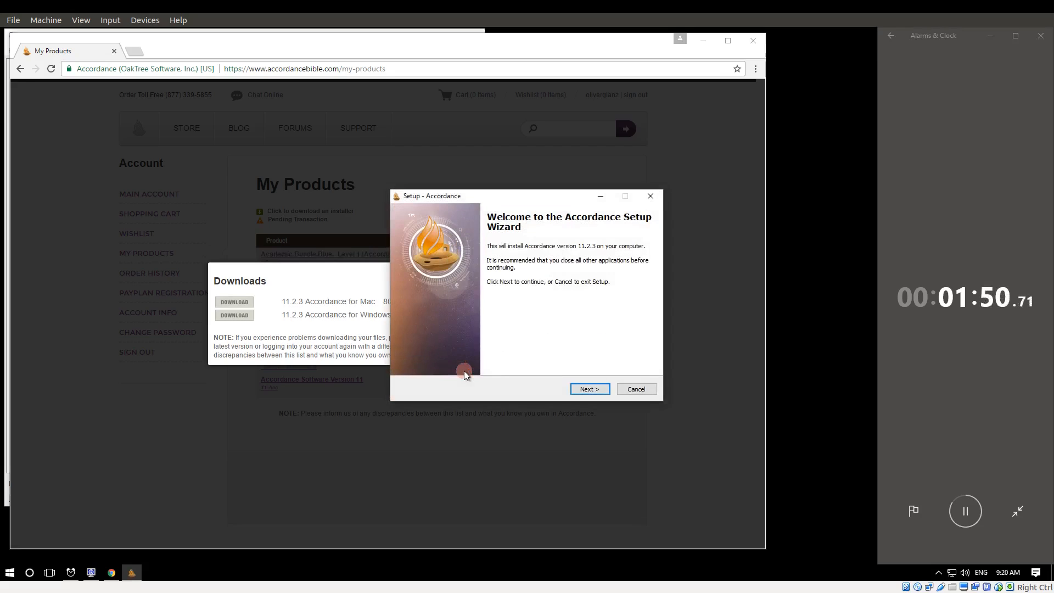
pyautogui.click(590, 389)
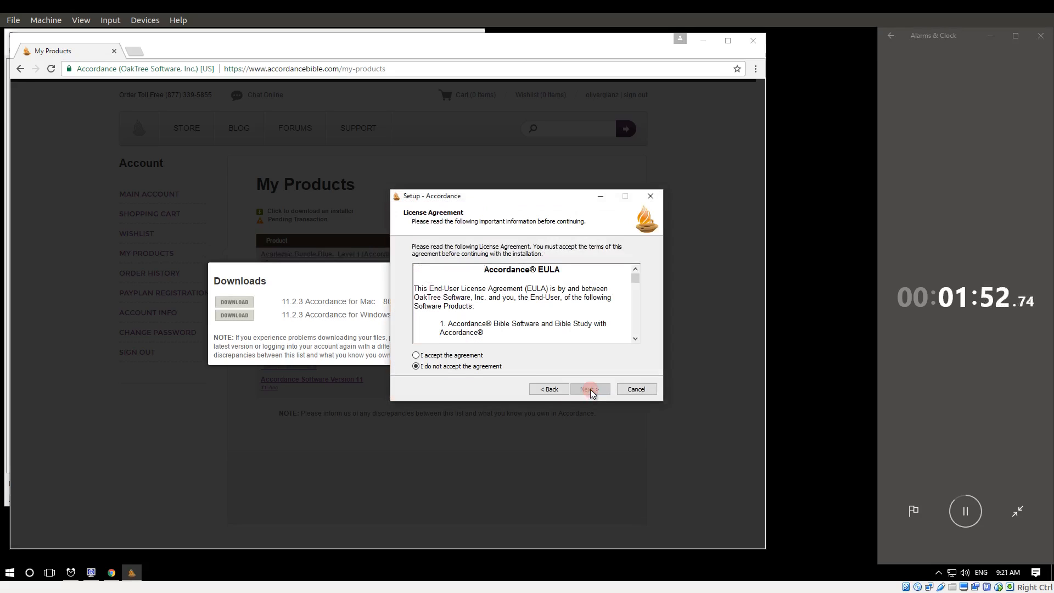
pyautogui.click(434, 355)
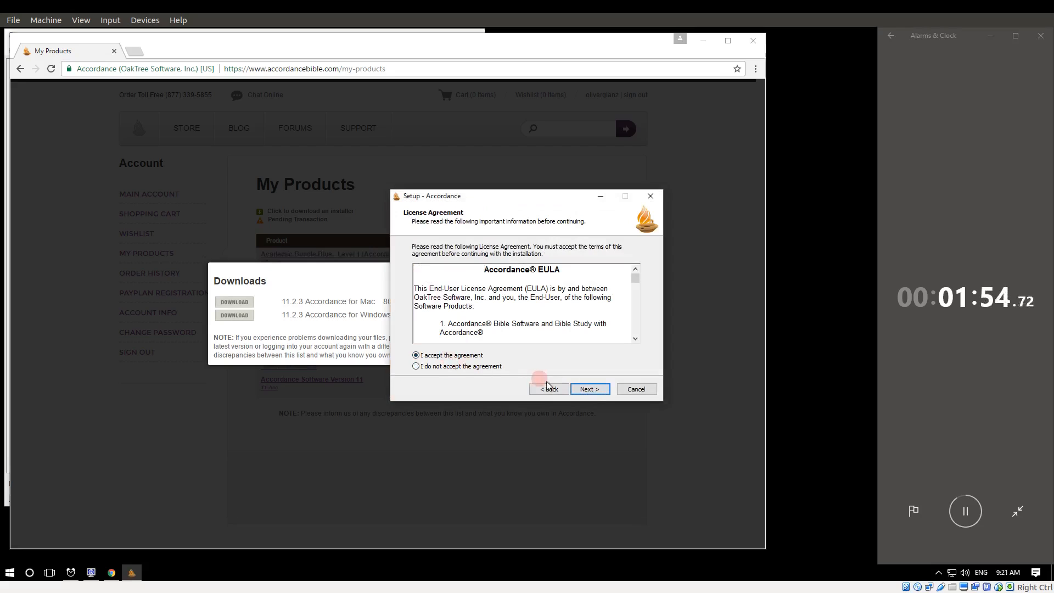
# - Close Chrome and System Information, keep the default folder and desktop icon, and install
pyautogui.click(751, 39)
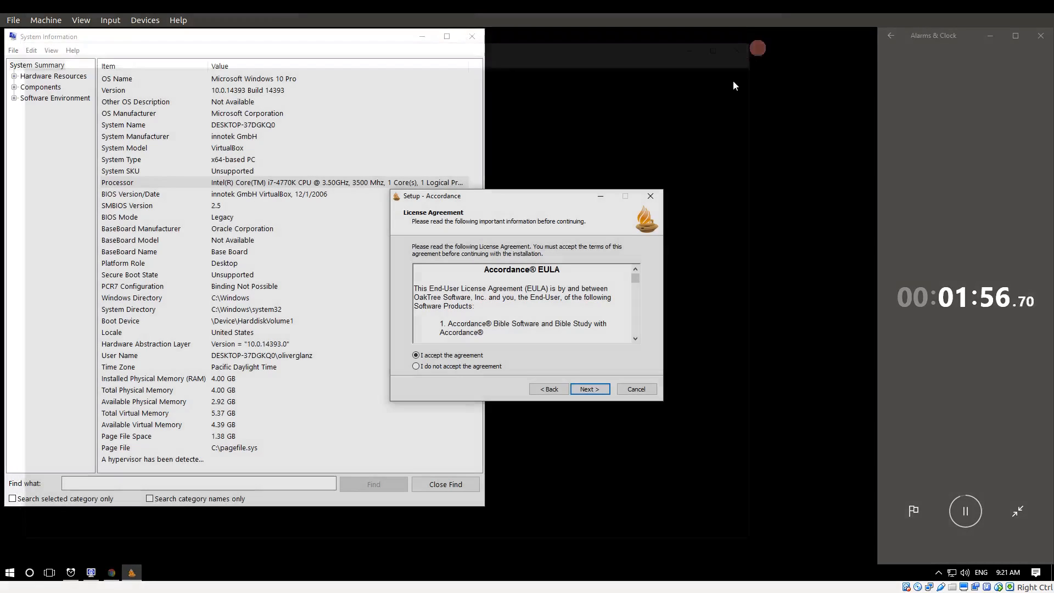
pyautogui.click(588, 389)
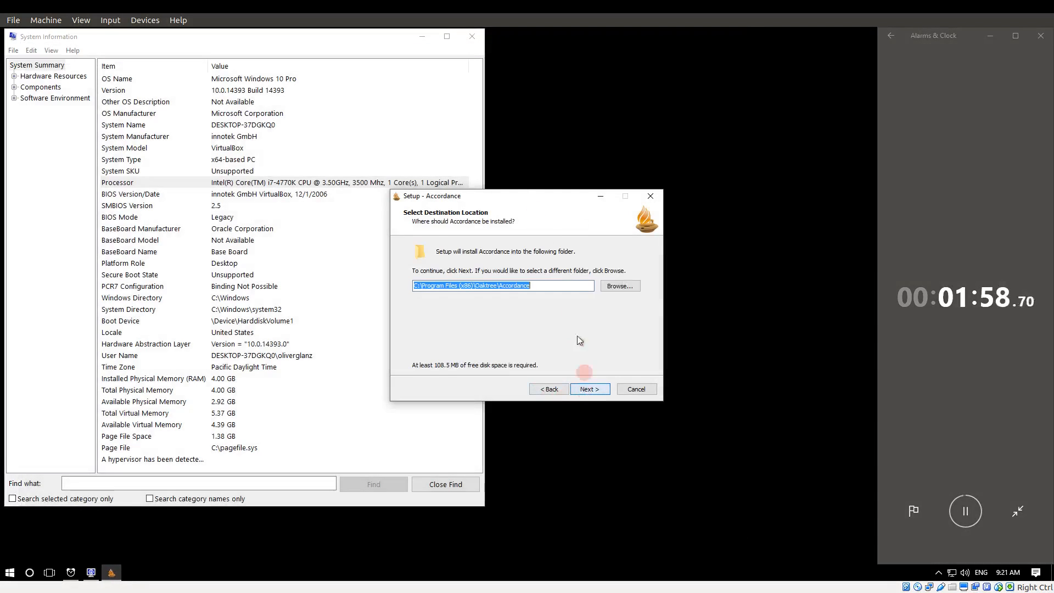
pyautogui.click(472, 36)
pyautogui.click(591, 387)
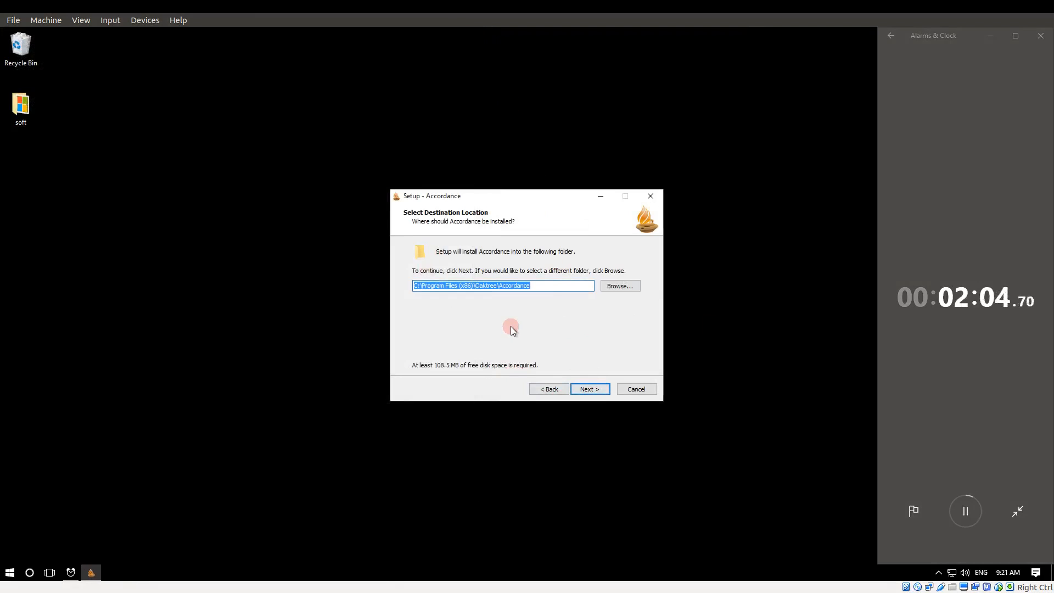
pyautogui.click(599, 391)
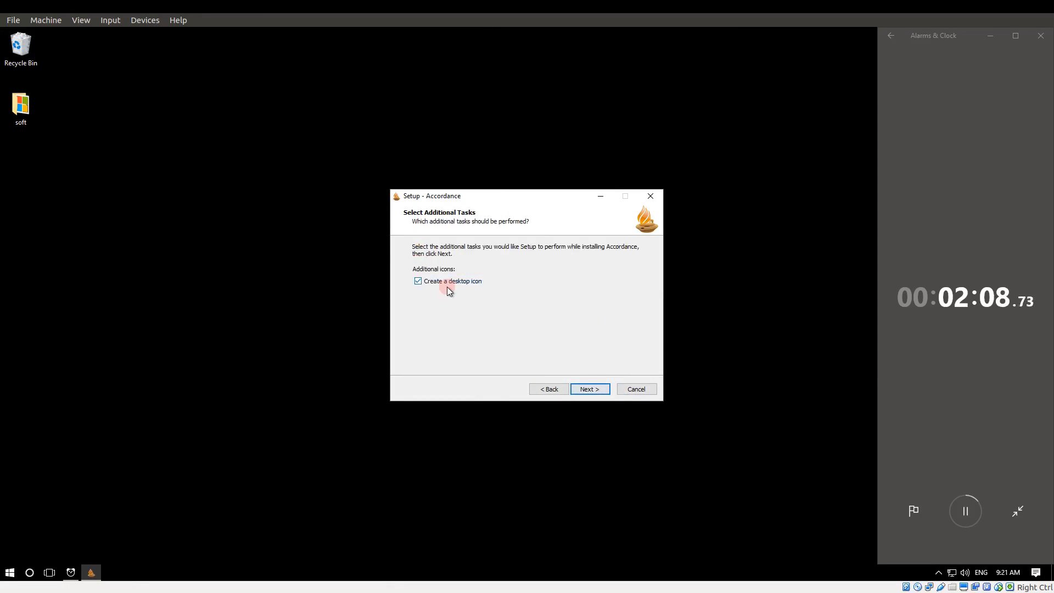
pyautogui.click(591, 390)
pyautogui.click(592, 390)
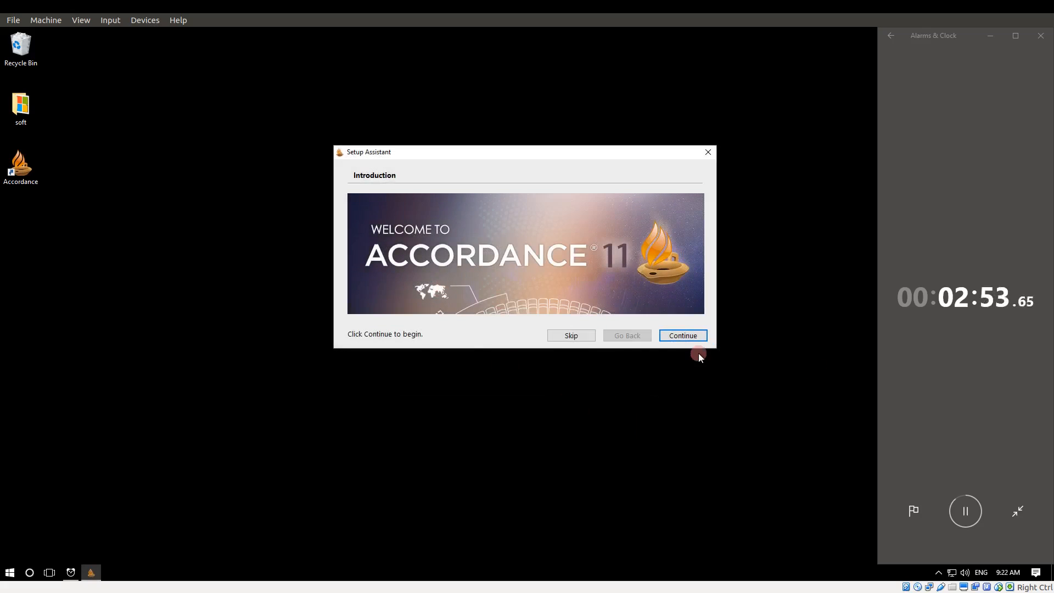
# - Continue past the welcome and choose Documents as the Accordance Files folder location
pyautogui.click(687, 338)
pyautogui.click(687, 336)
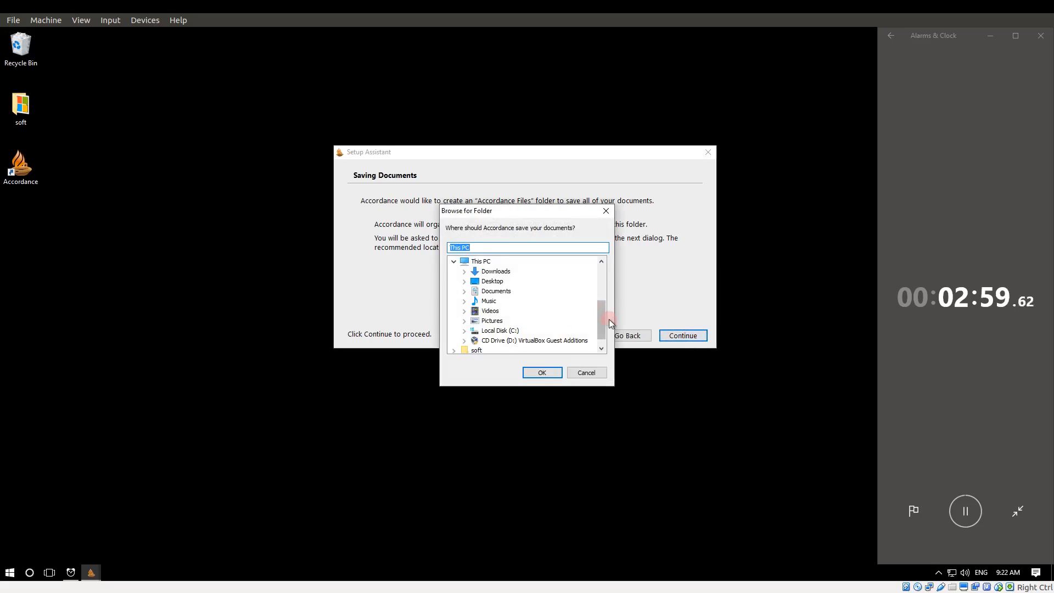
pyautogui.moveTo(598, 308); pyautogui.dragTo(600, 317)
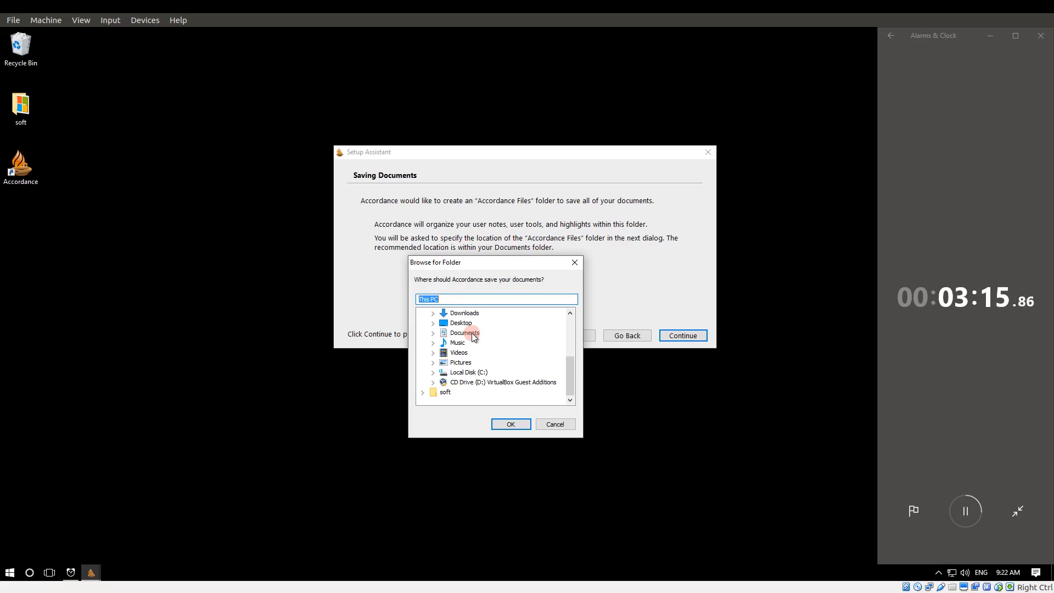
pyautogui.click(472, 333)
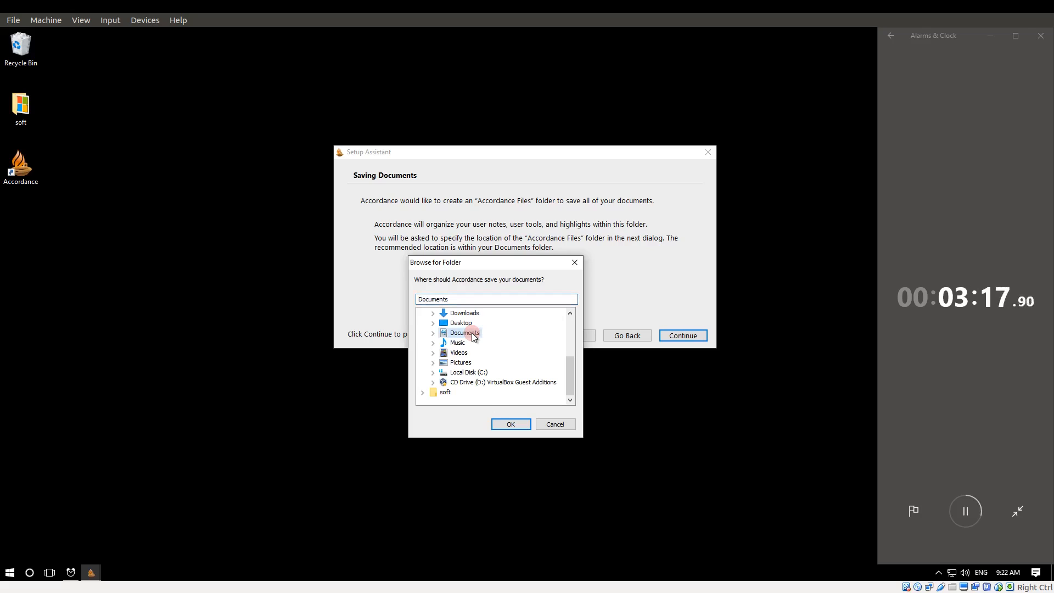
pyautogui.click(506, 423)
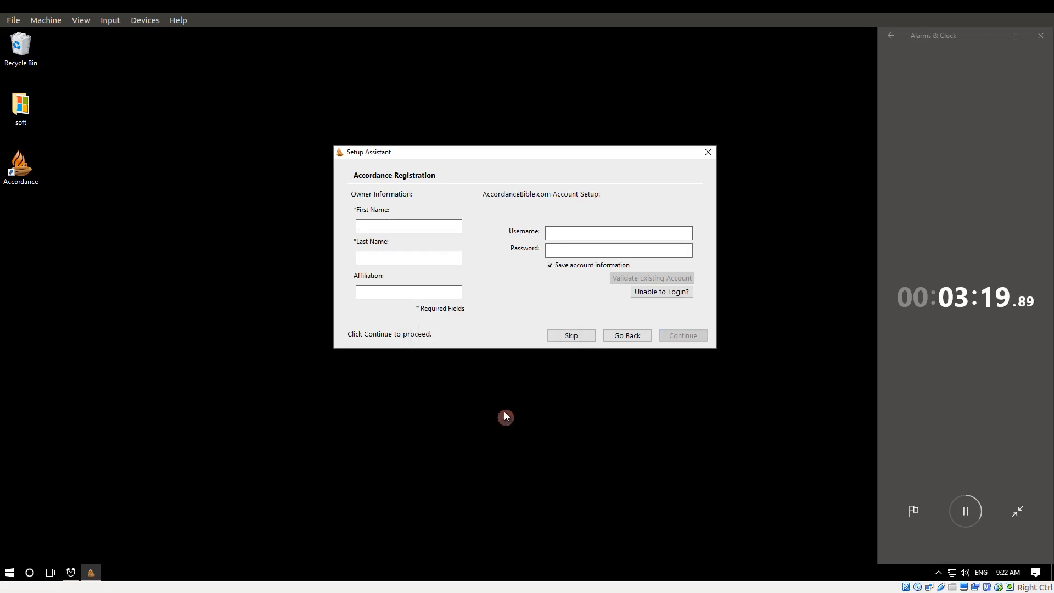
# - Enter the owner's name and the account username and password, validate the account, and continue
pyautogui.click(446, 229)
pyautogui.write('Oliver')
pyautogui.press('Tab')
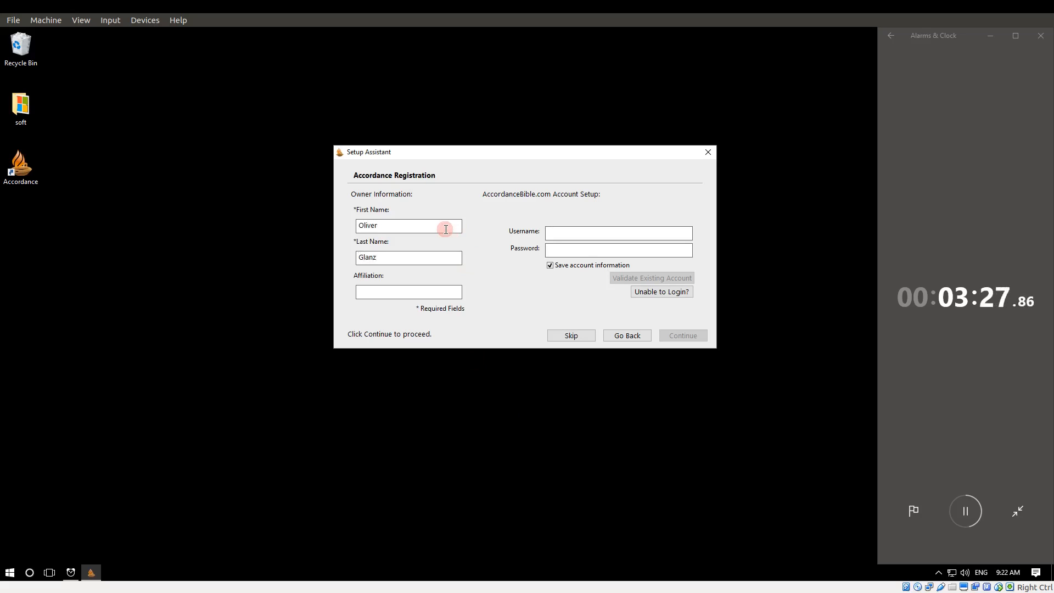
pyautogui.click(570, 233)
pyautogui.write('oliverglanz')
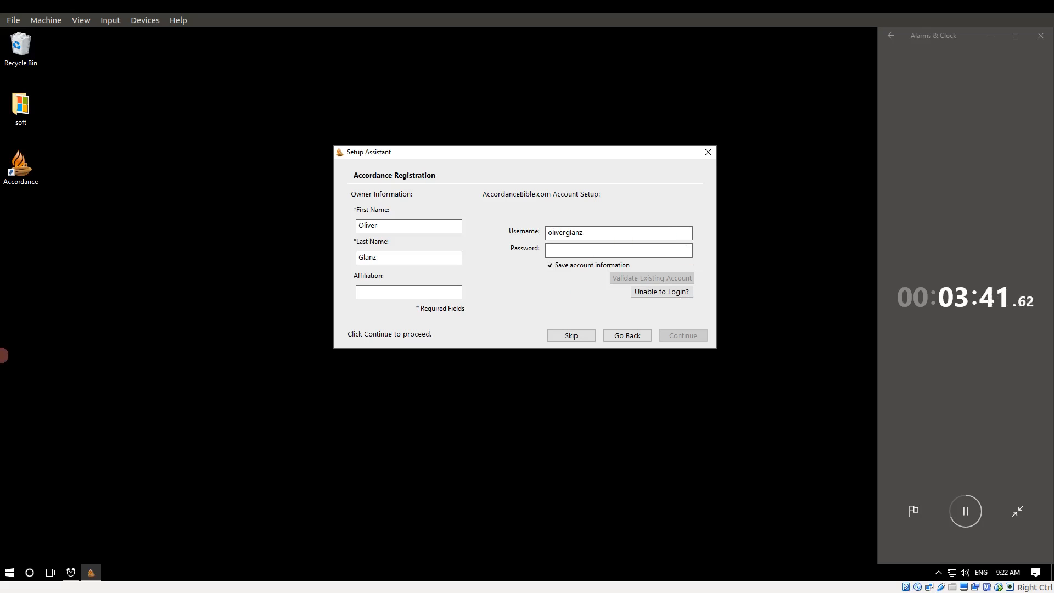
pyautogui.hotkey('ctrl', 'v')
pyautogui.click(627, 279)
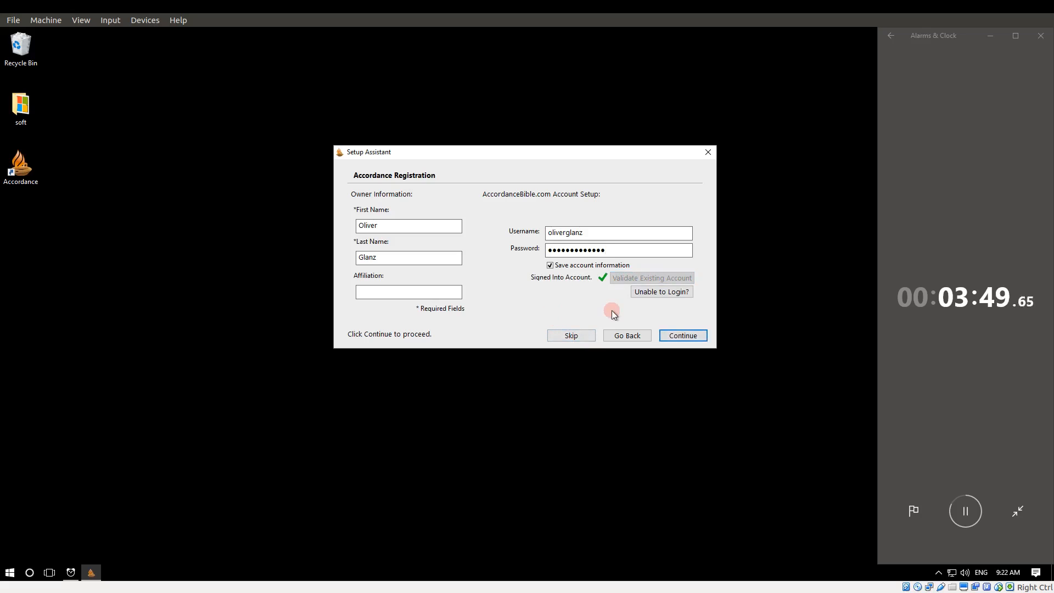
pyautogui.click(678, 336)
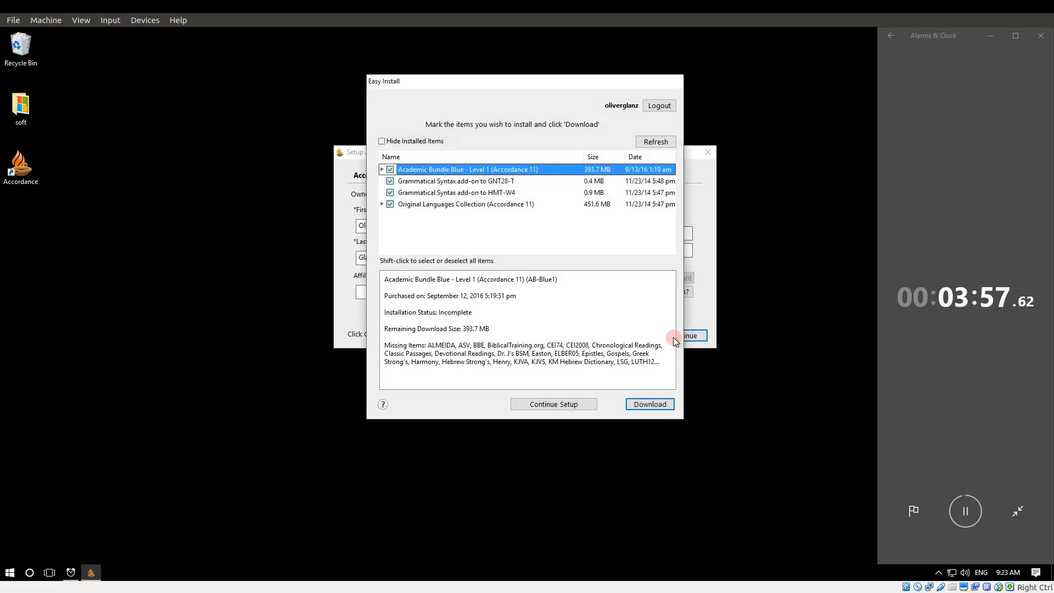
# - Start downloading all checked purchased modules in Easy Install, moving the windows aside
pyautogui.moveTo(505, 81); pyautogui.dragTo(366, 79)
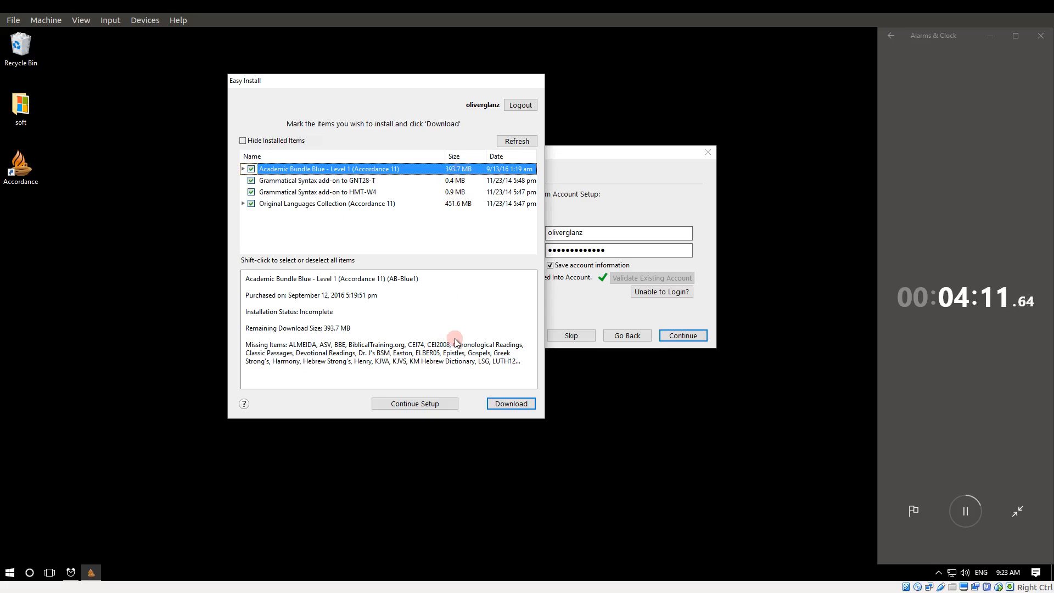
pyautogui.click(503, 402)
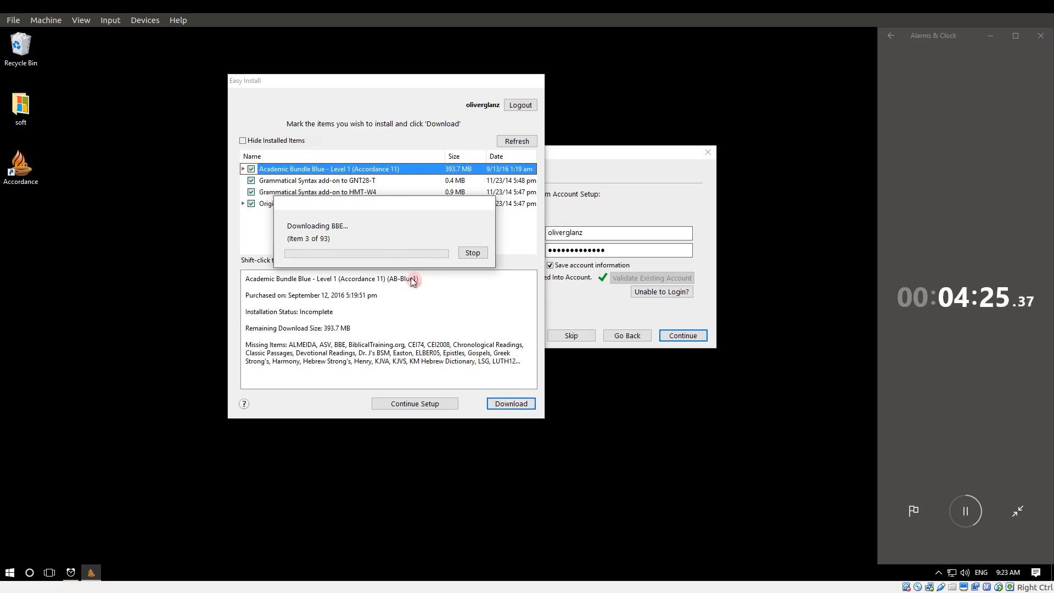
pyautogui.moveTo(404, 200); pyautogui.dragTo(668, 120)
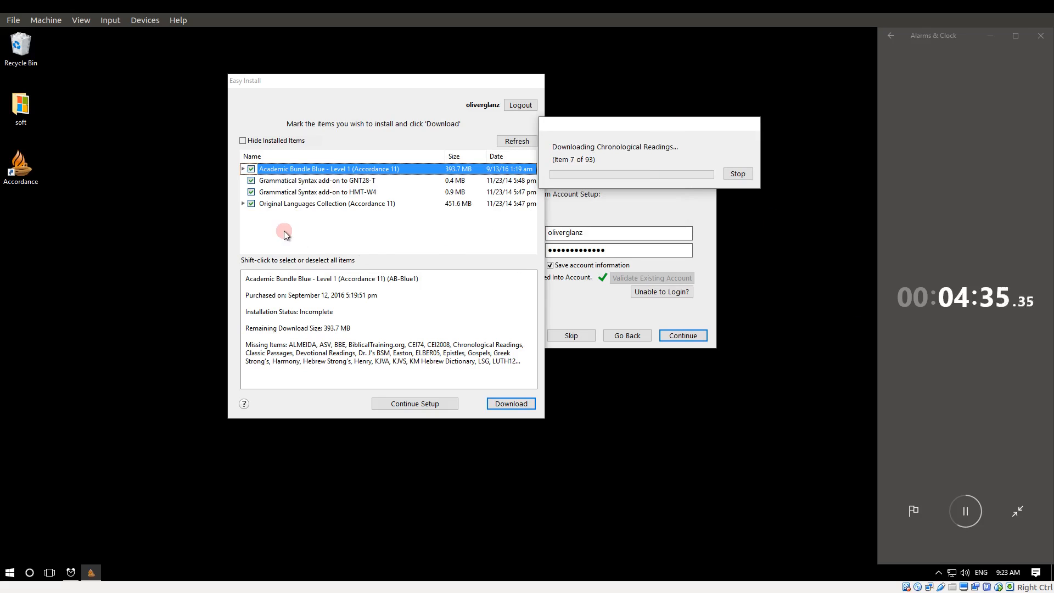
# - Expand and browse the Original Languages Collection contents while downloading, then collapse it
pyautogui.click(243, 203)
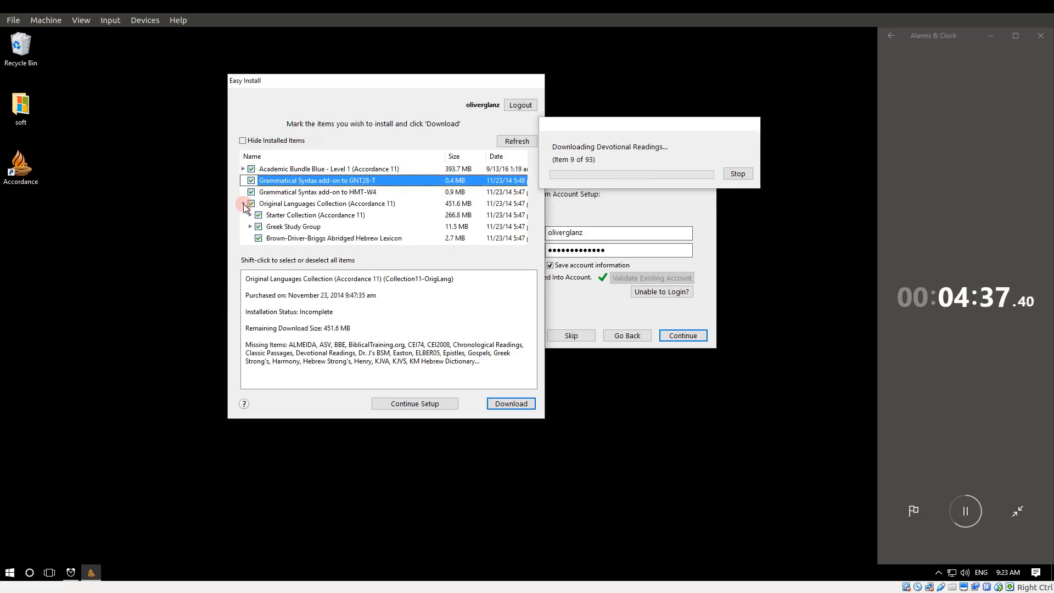
pyautogui.scroll(-1, 302, 223)
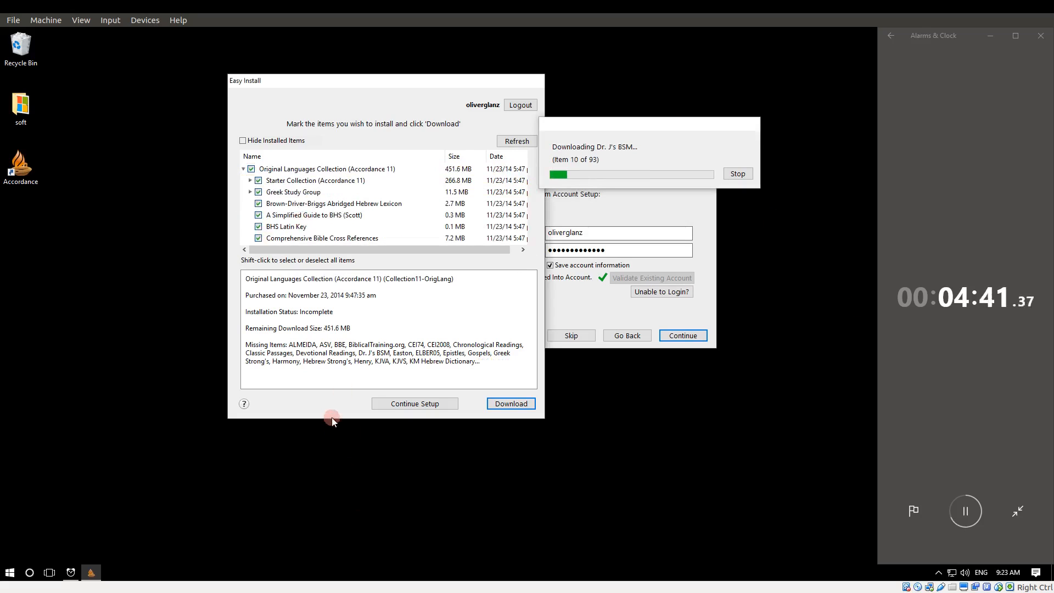
pyautogui.scroll(-3, 435, 218)
pyautogui.scroll(-4, 436, 217)
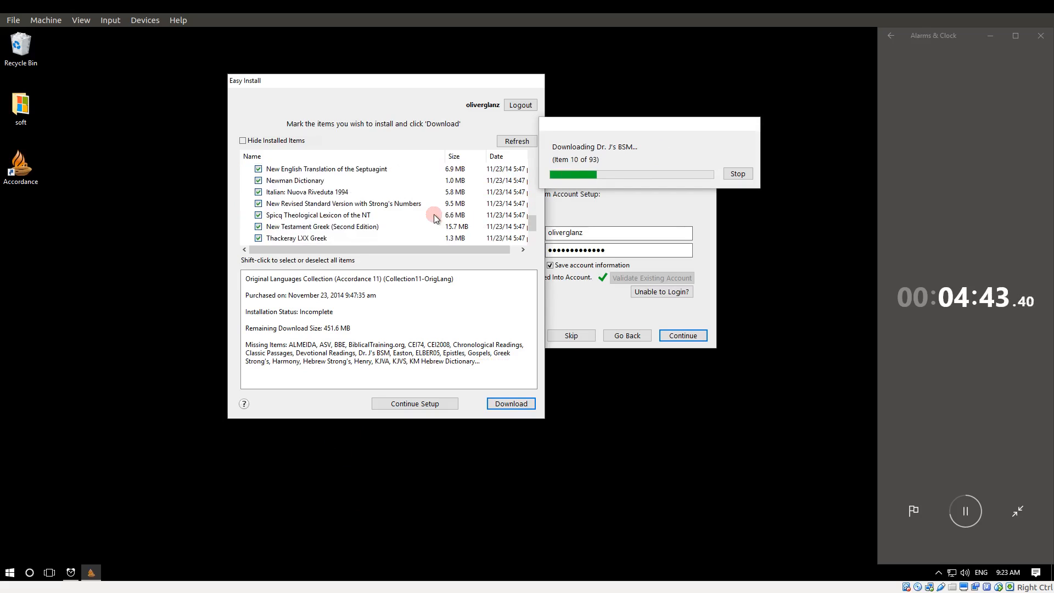
pyautogui.scroll(8, 432, 220)
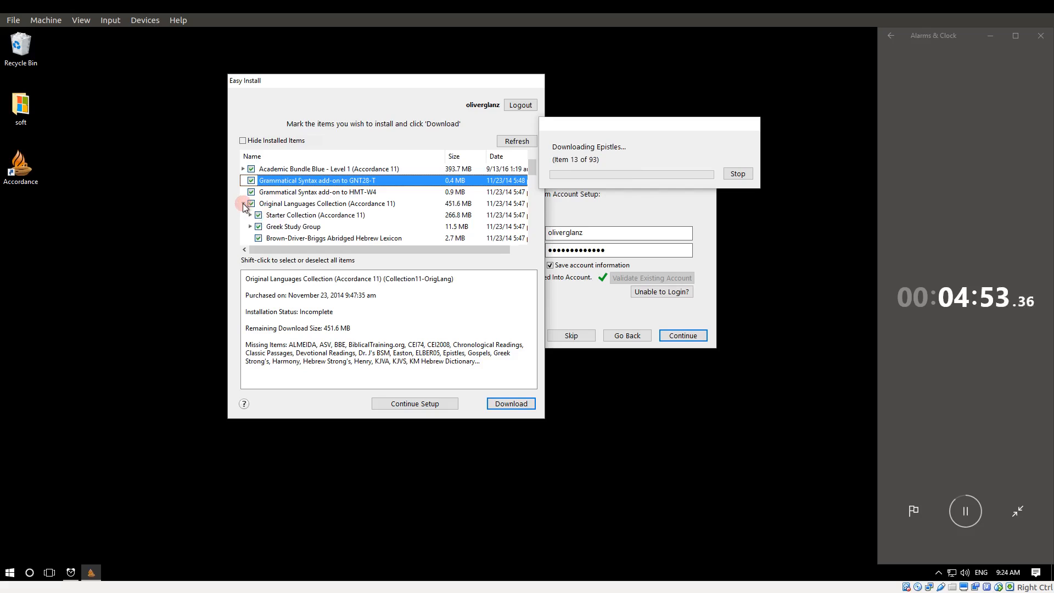
pyautogui.click(242, 203)
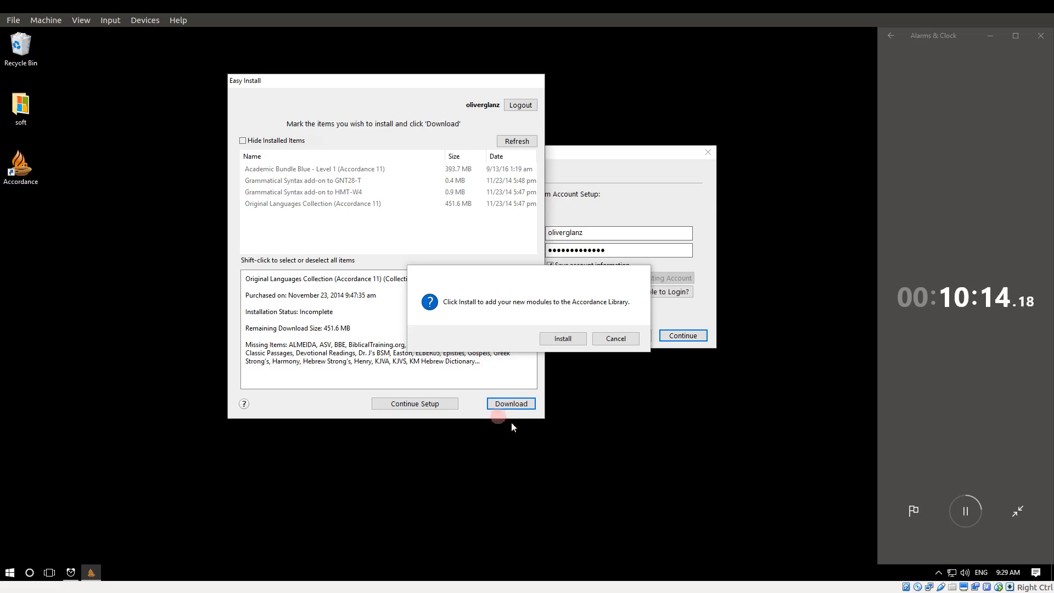
# - Install the downloaded modules into the Accordance Library and continue setup
pyautogui.click(508, 326)
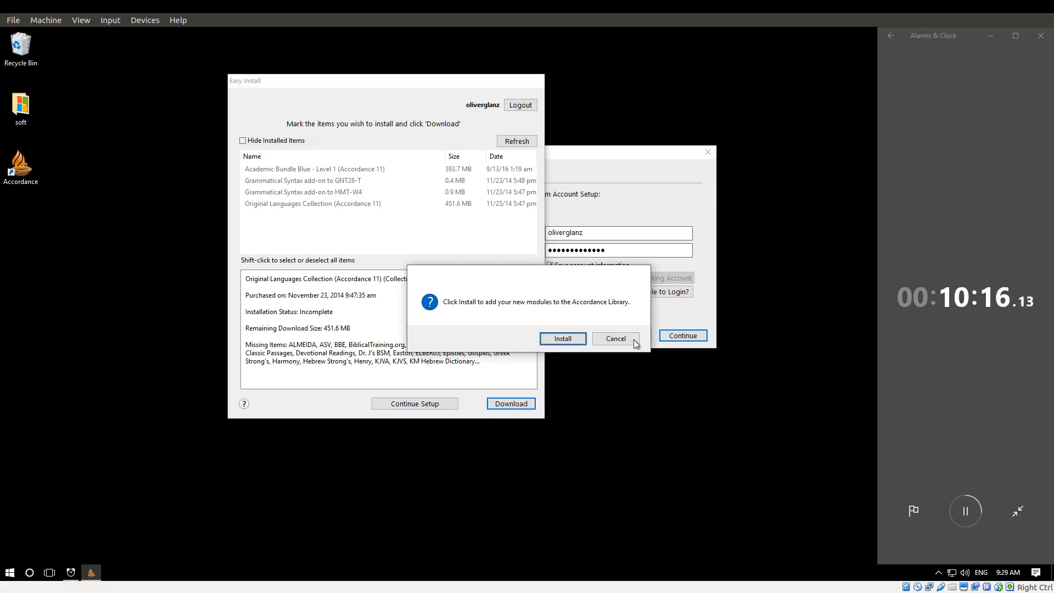
pyautogui.click(575, 341)
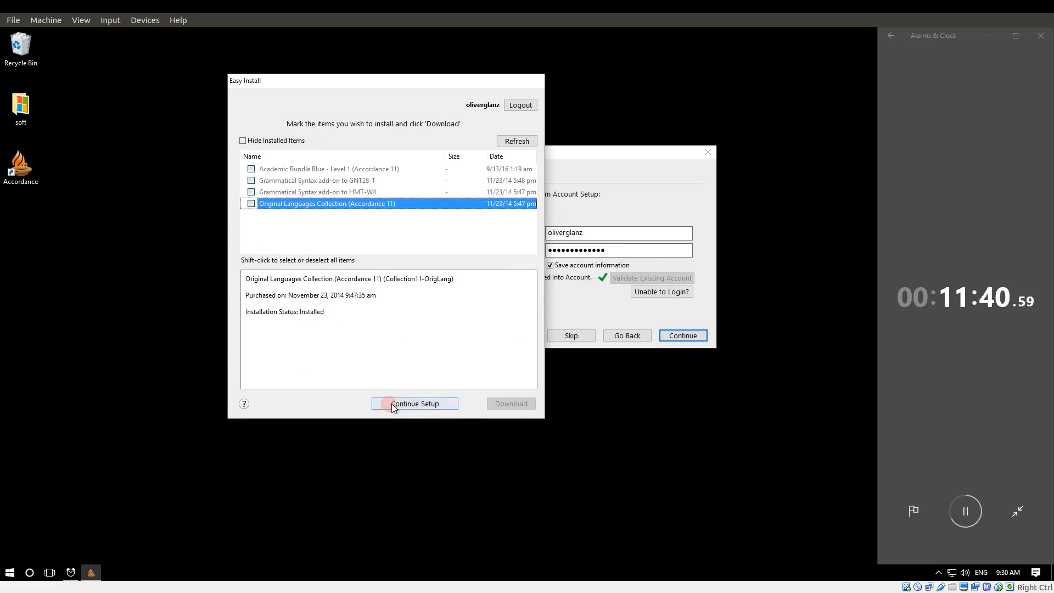
pyautogui.click(410, 404)
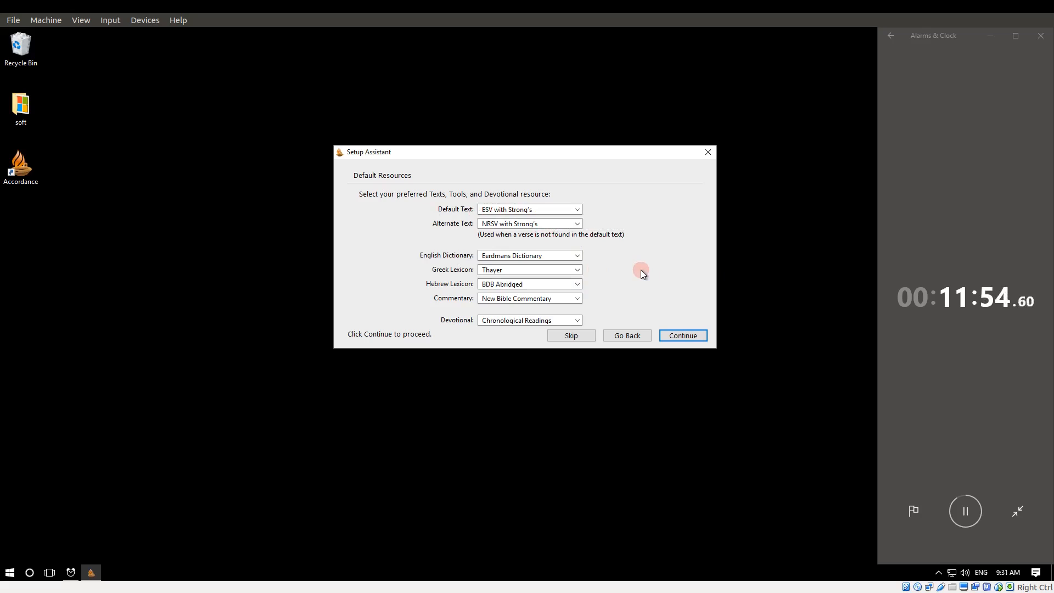
# - Keep ESV/NRSV defaults, last-session startup, paragraph format, skip syncing, finish, and pause the stopwatch
pyautogui.click(686, 336)
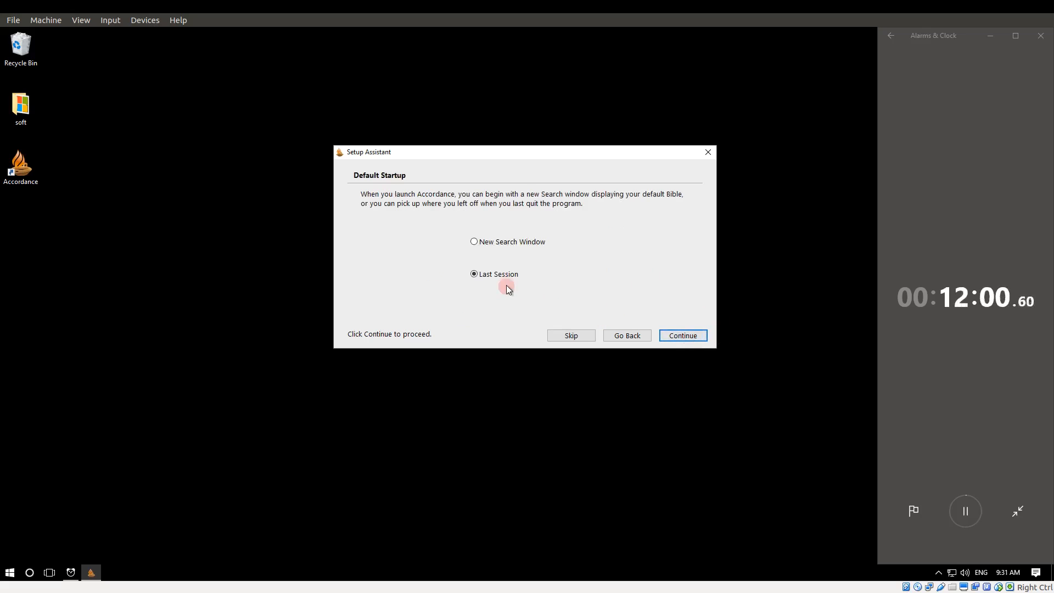
pyautogui.click(706, 340)
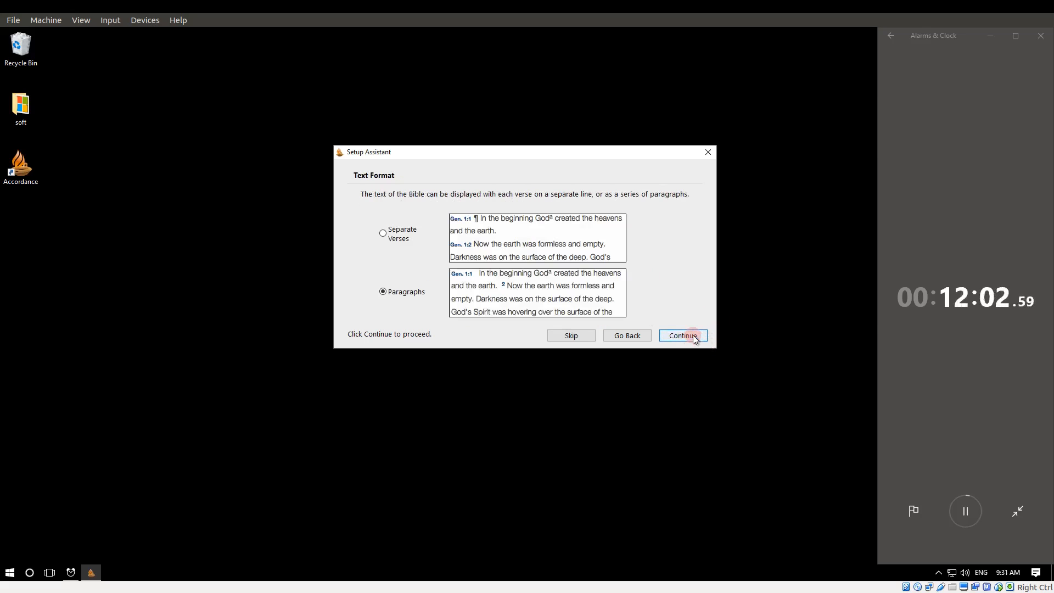
pyautogui.click(402, 234)
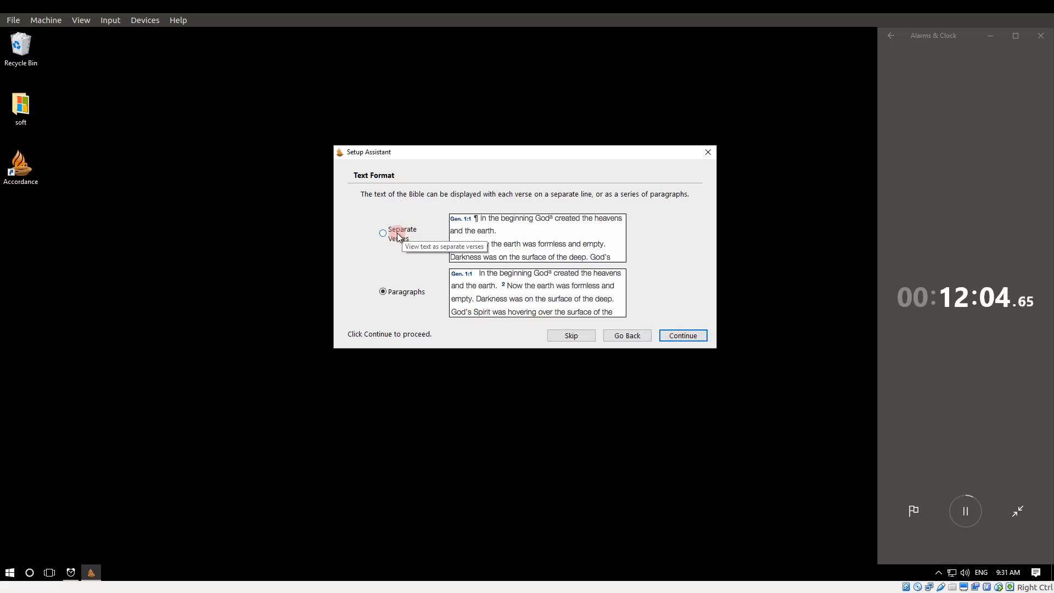
pyautogui.click(395, 291)
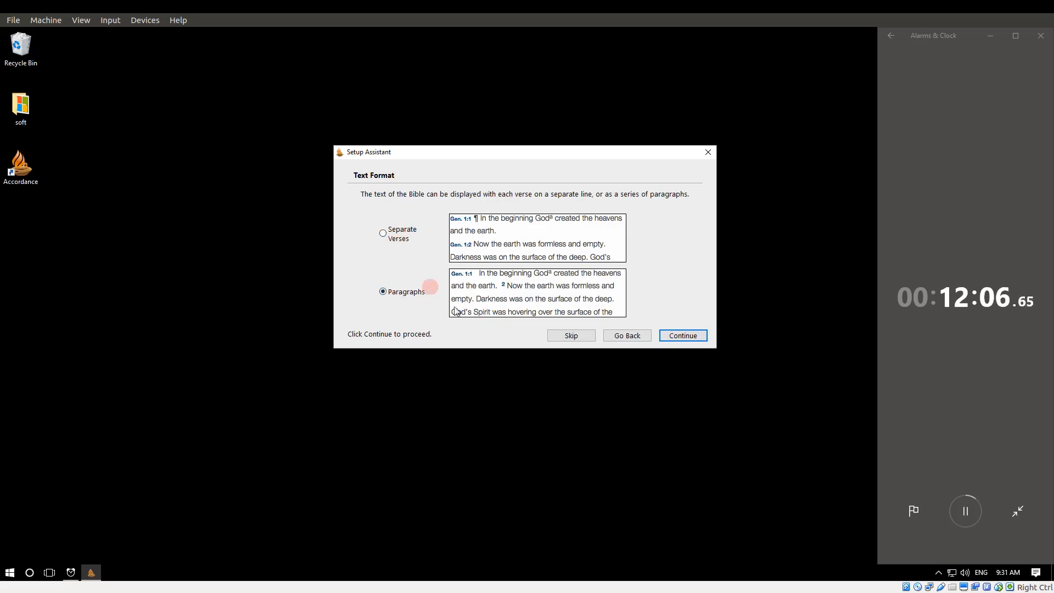
pyautogui.click(683, 336)
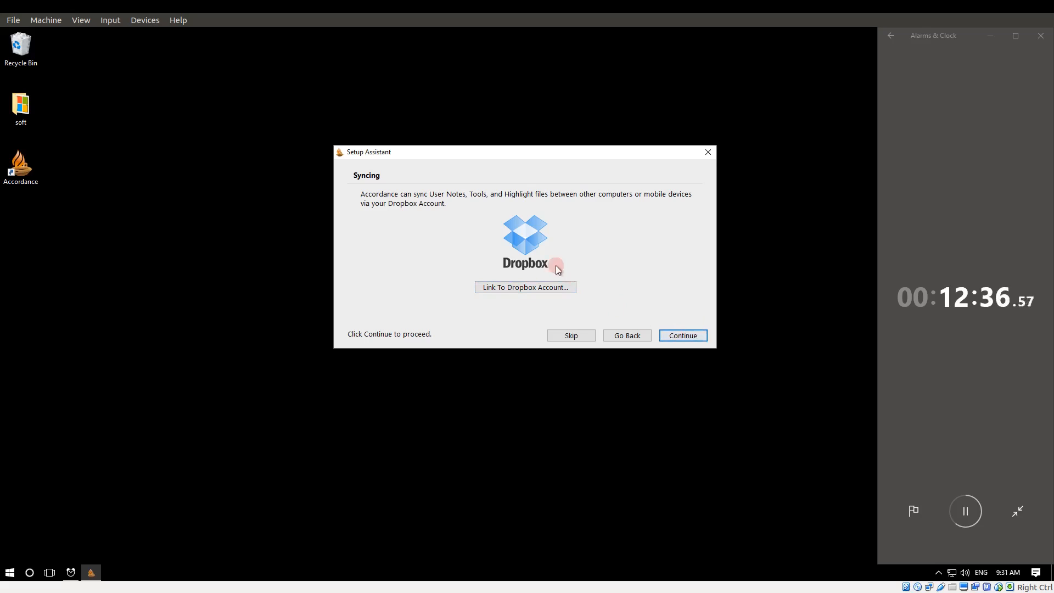
pyautogui.click(695, 334)
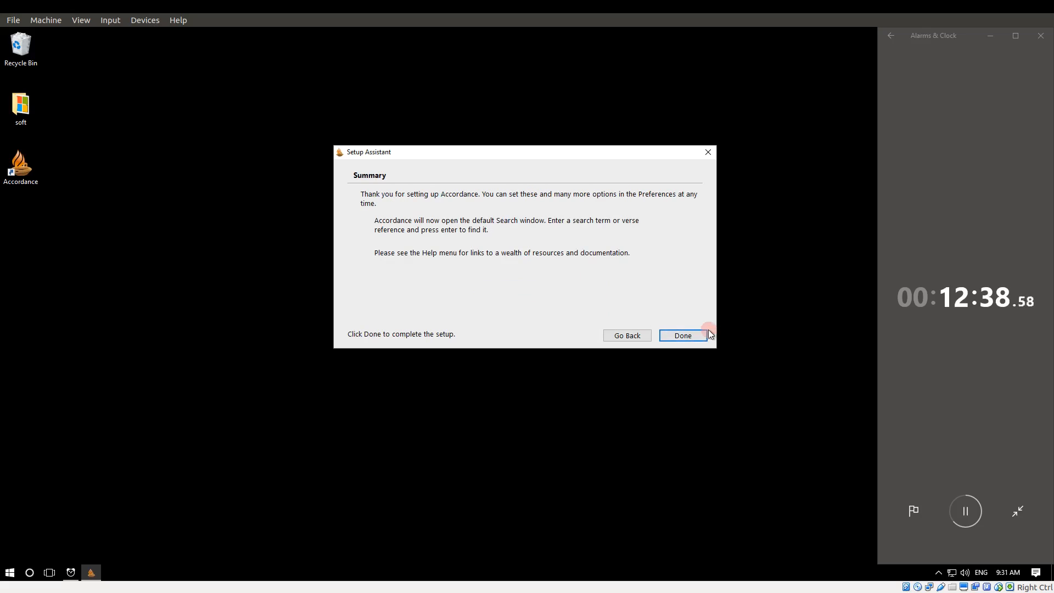
pyautogui.click(683, 337)
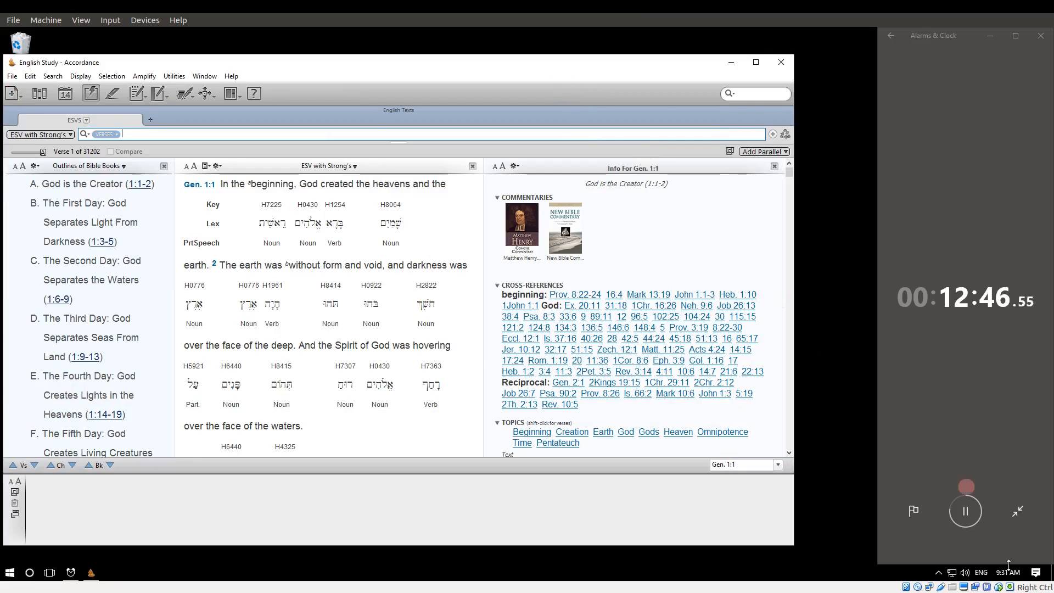
pyautogui.click(974, 512)
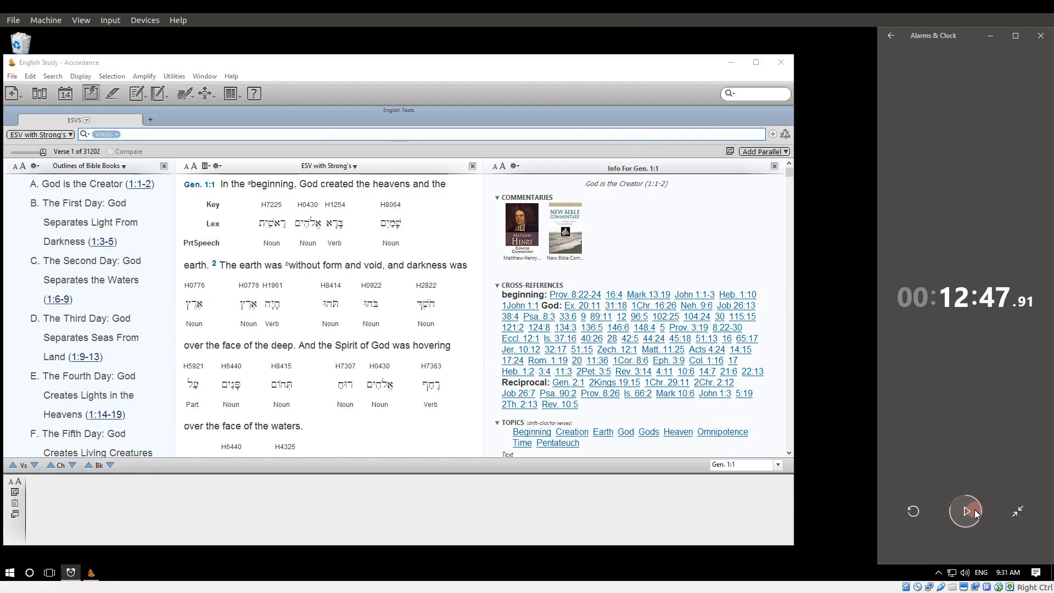